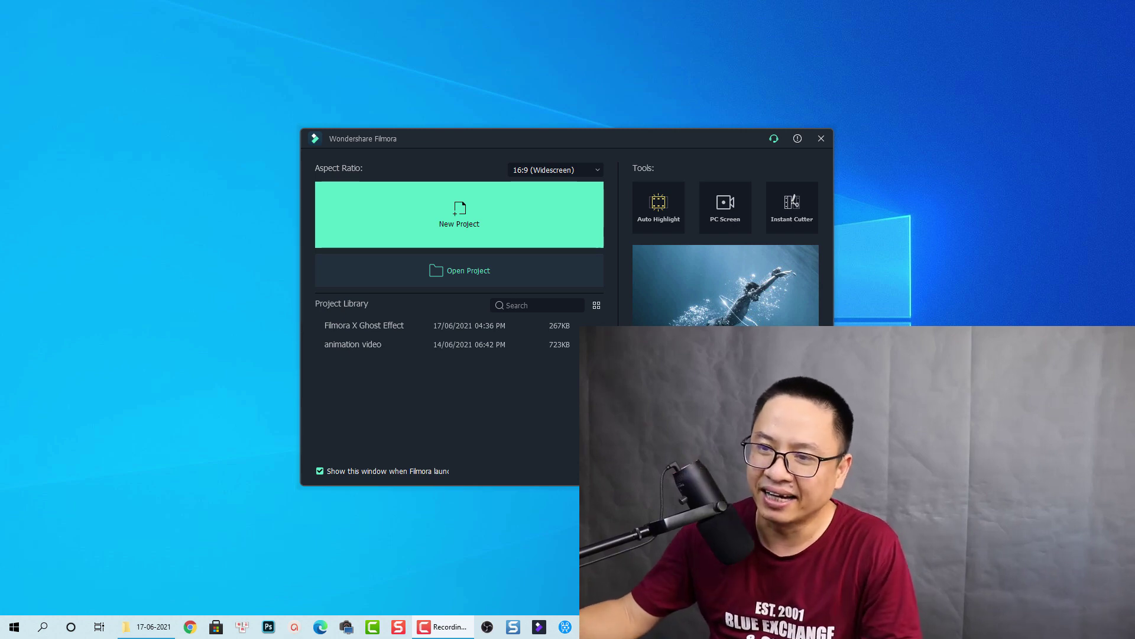
- Check the source footage folder 17-06-2021 and start a new 16:9 widescreen project
{"action": "left_click", "coordinate": [155, 625]}
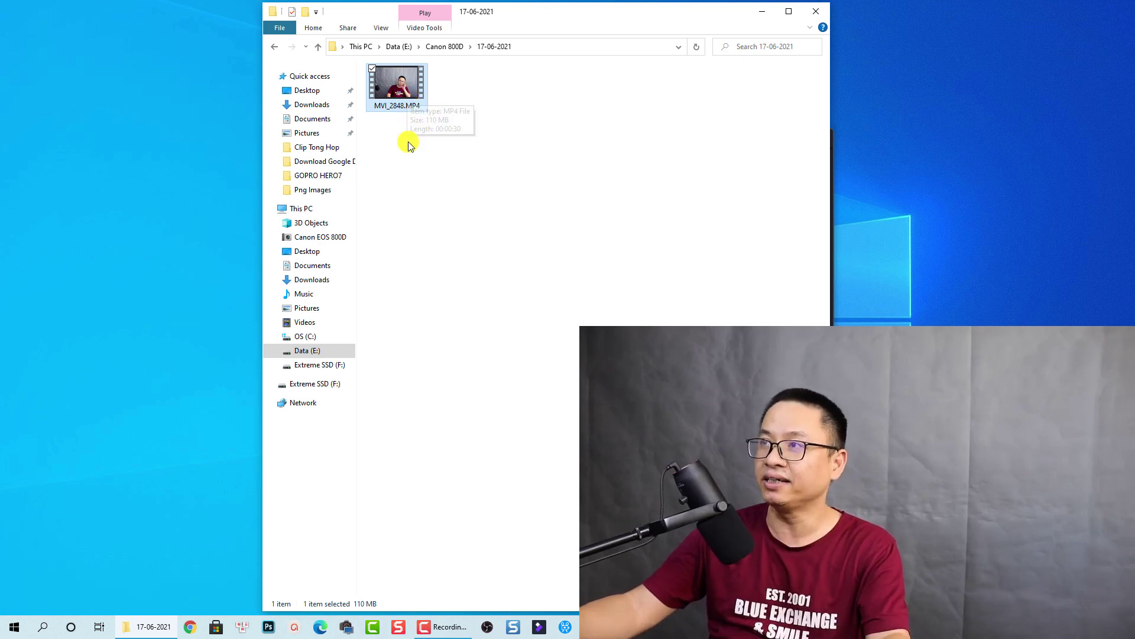
{"action": "left_click", "coordinate": [762, 14]}
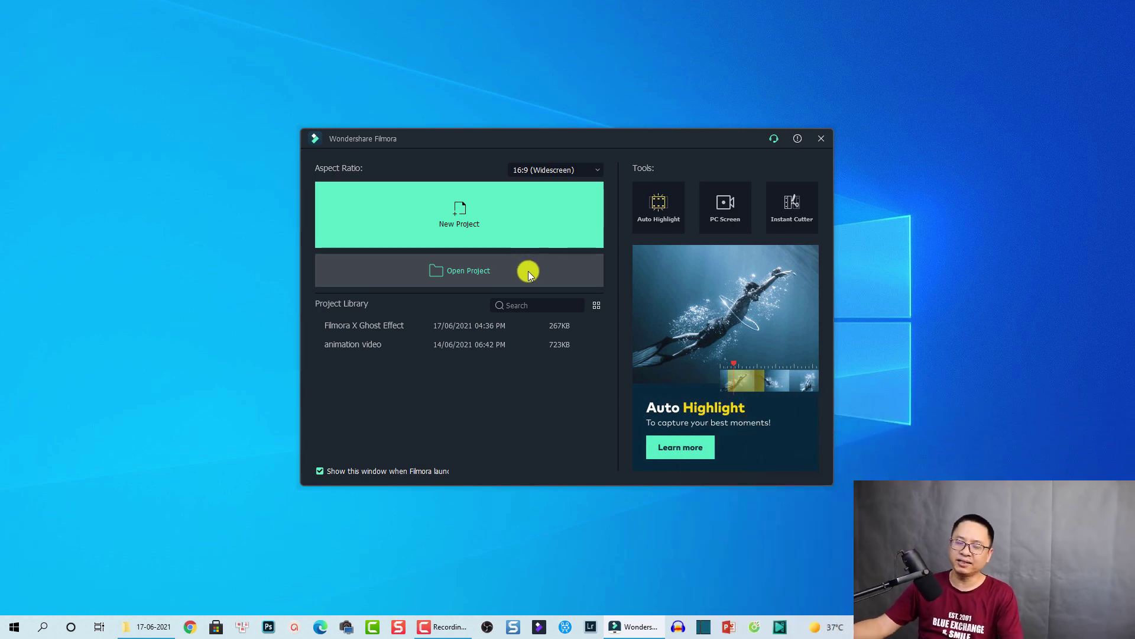
{"action": "left_click", "coordinate": [459, 216]}
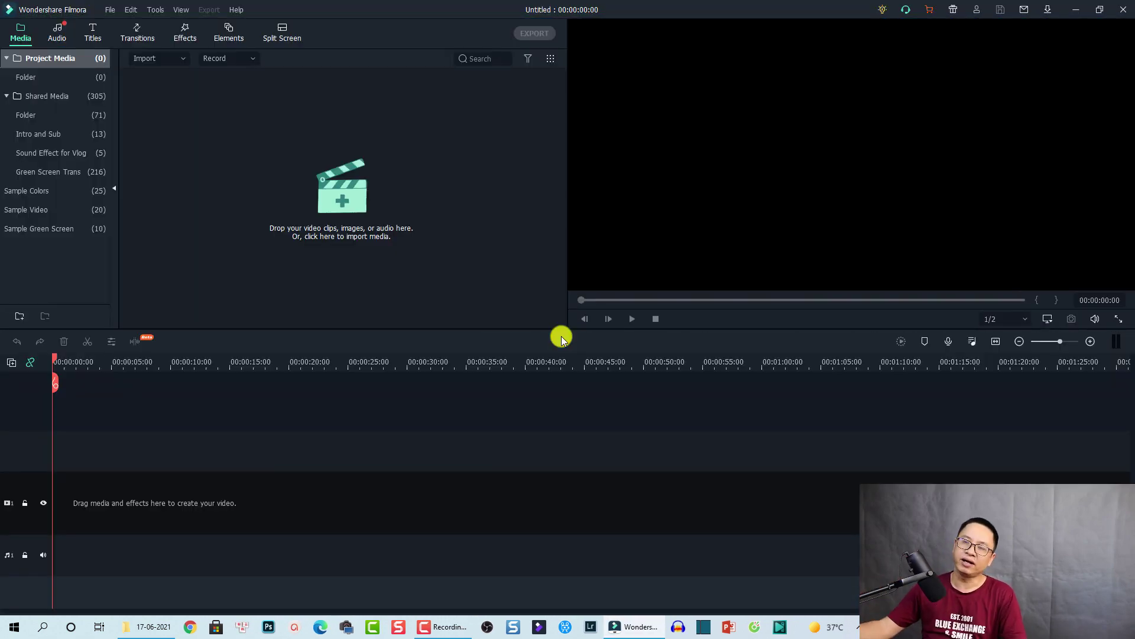
- Import MVI_2848.MP4 from the 17-06-2021 folder into the project media
{"action": "left_click", "coordinate": [153, 632]}
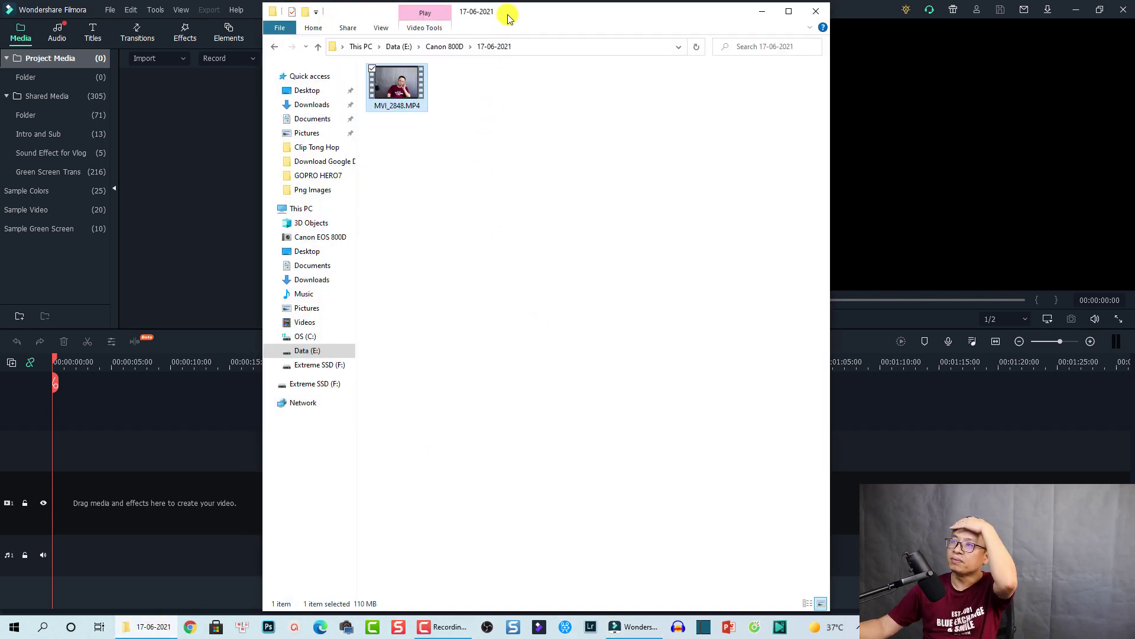
{"action": "left_click_drag", "start_coordinate": [508, 18], "coordinate": [697, 42]}
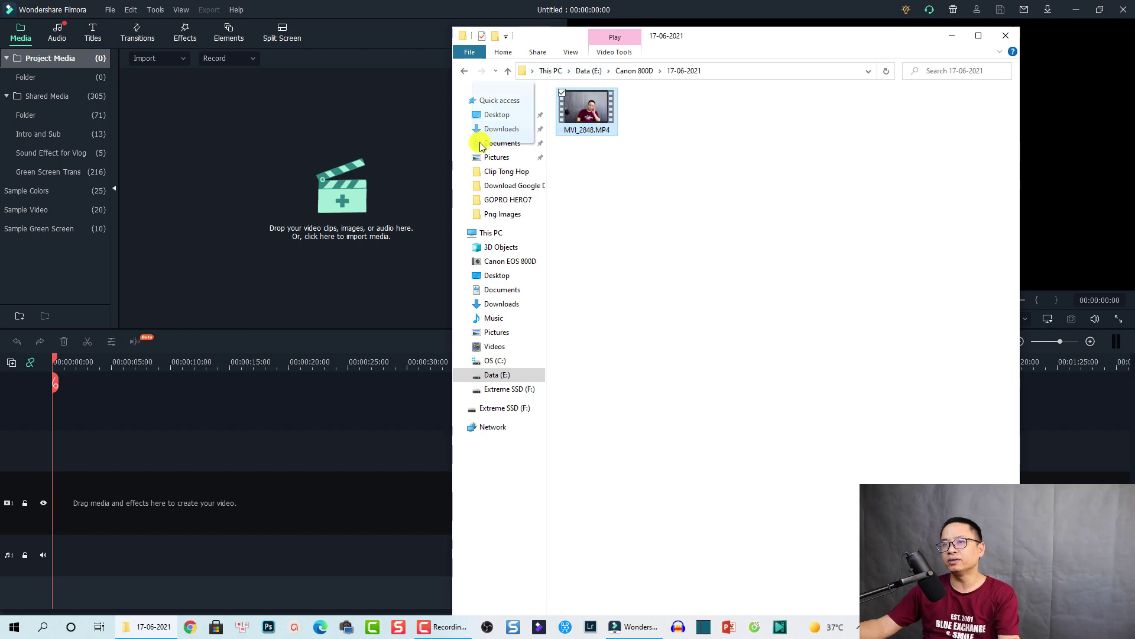
{"action": "left_click_drag", "start_coordinate": [301, 204], "coordinate": [300, 204]}
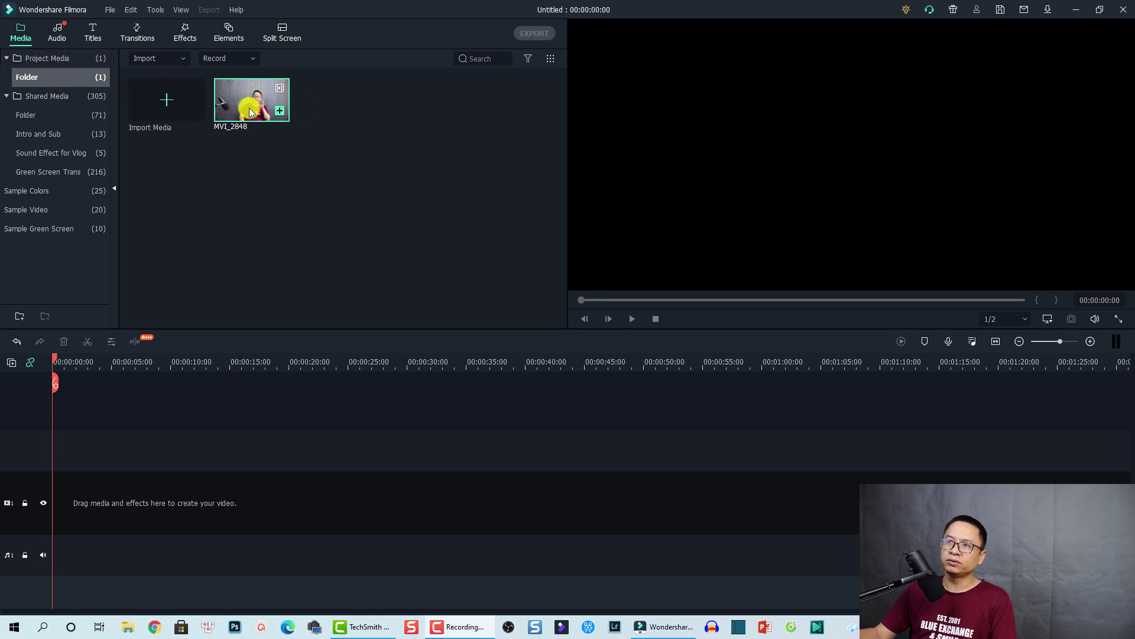
- Add MVI_2848 to the timeline, matching the project settings to the media at 1920 x 1080 24fps
{"action": "left_click", "coordinate": [279, 111]}
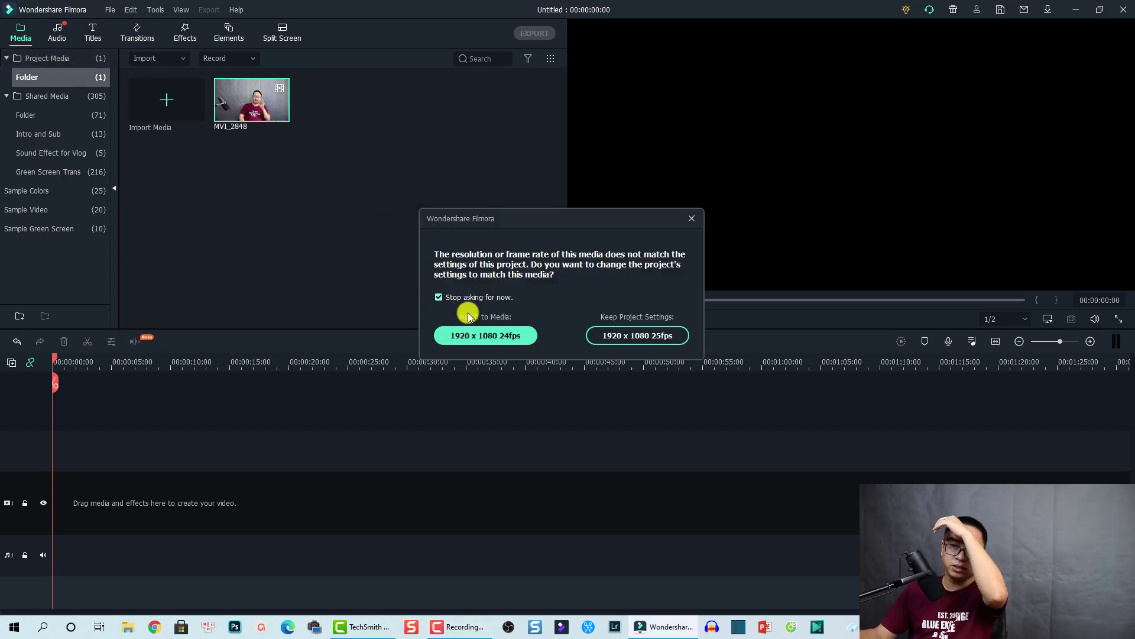
{"action": "left_click", "coordinate": [480, 334]}
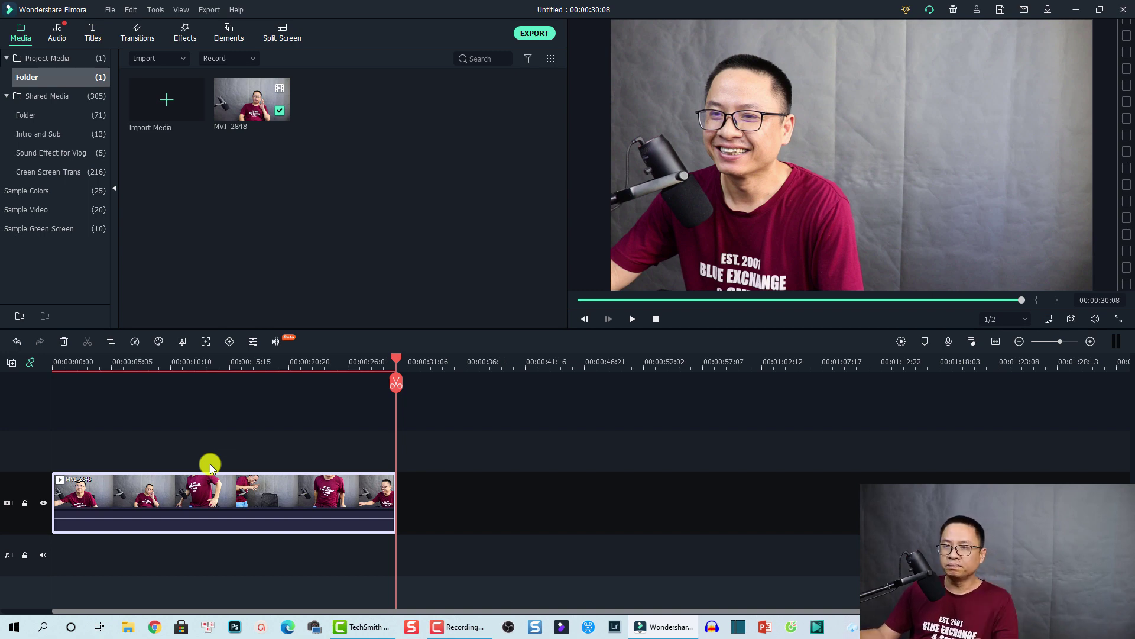
{"action": "left_click", "coordinate": [997, 342]}
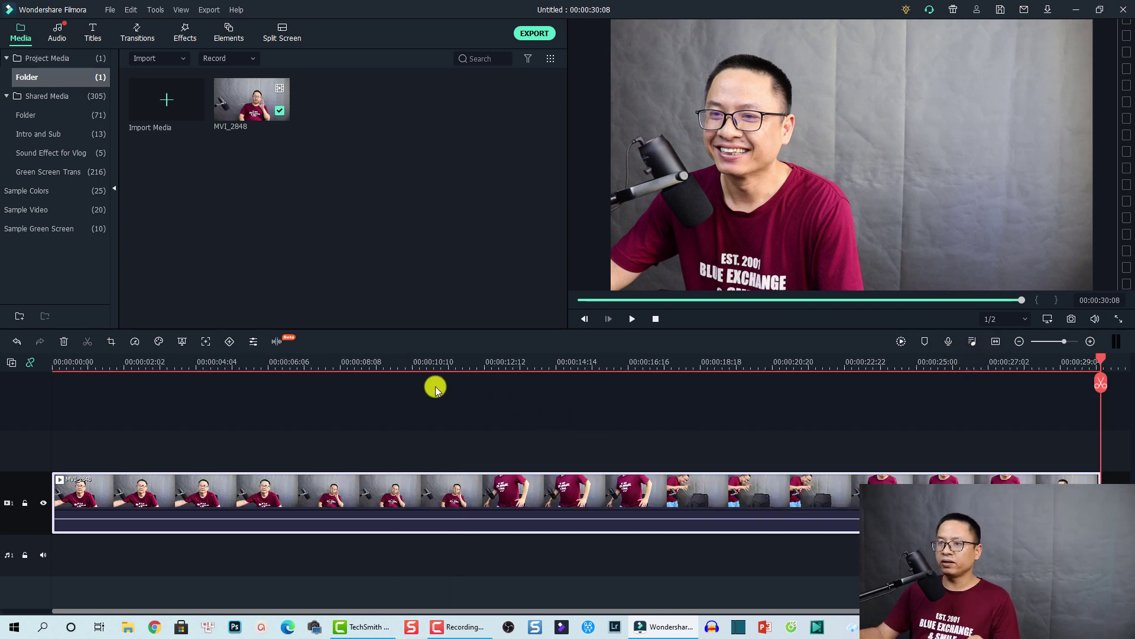
- Place markers on the timeline clip at 00:00:06:15 and 00:00:23:17
{"action": "left_click", "coordinate": [247, 364]}
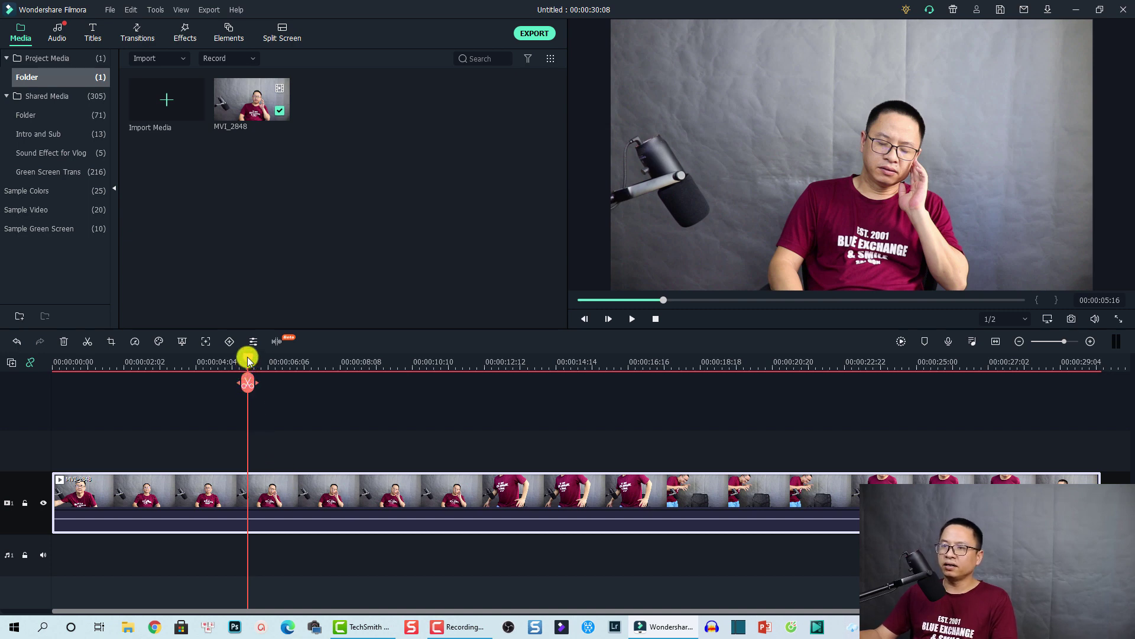
{"action": "left_click_drag", "start_coordinate": [248, 359], "coordinate": [282, 366]}
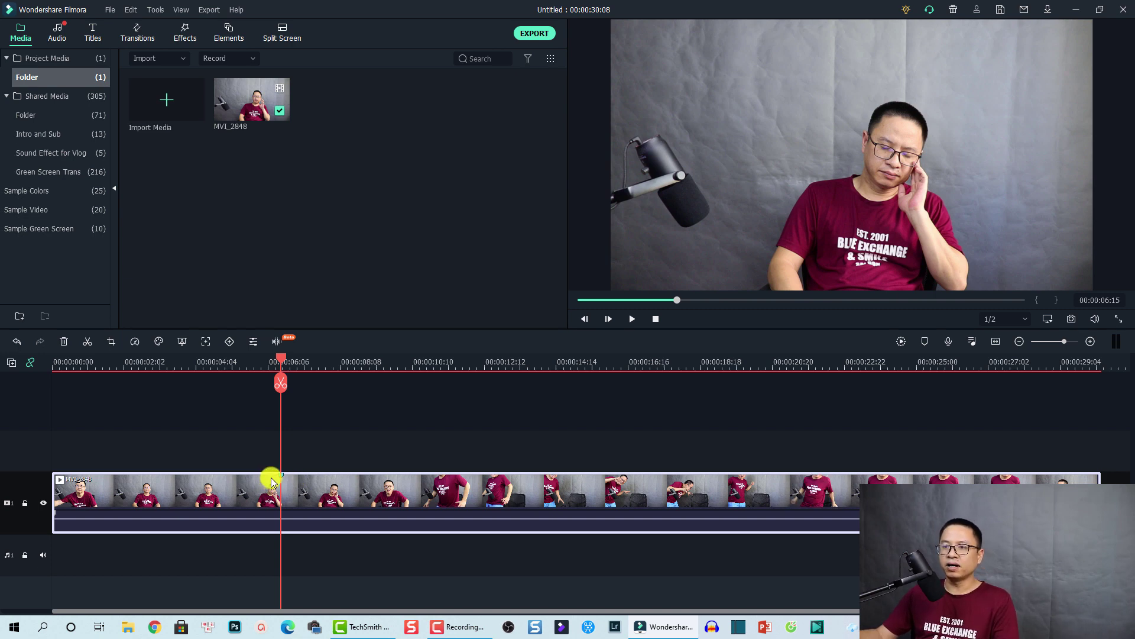
{"action": "left_click", "coordinate": [644, 368]}
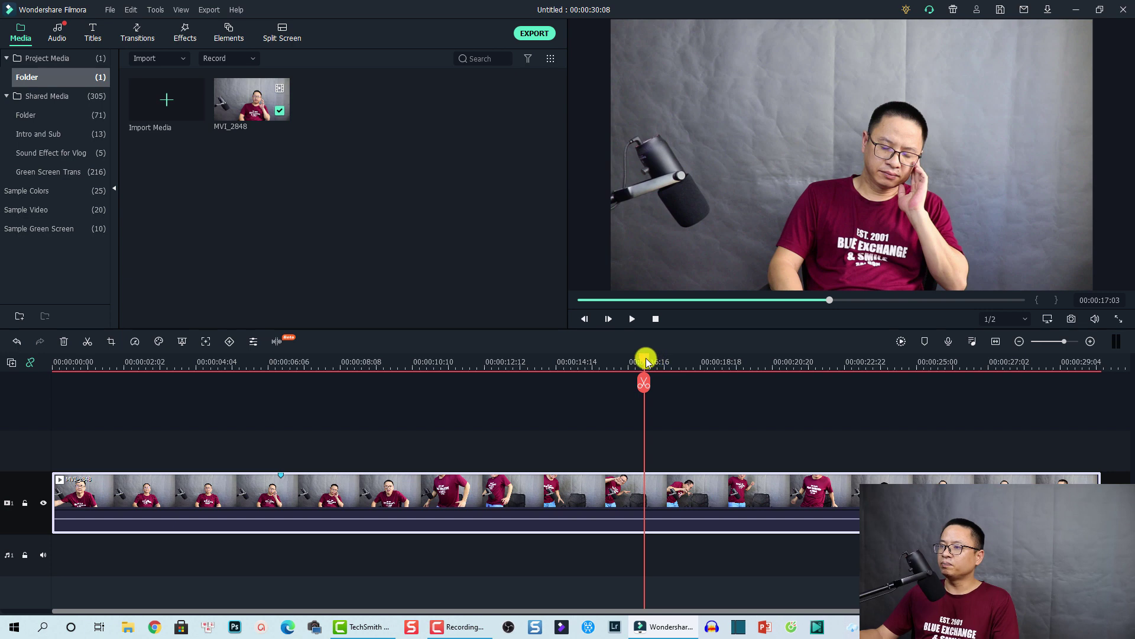
{"action": "left_click_drag", "start_coordinate": [646, 362], "coordinate": [872, 391]}
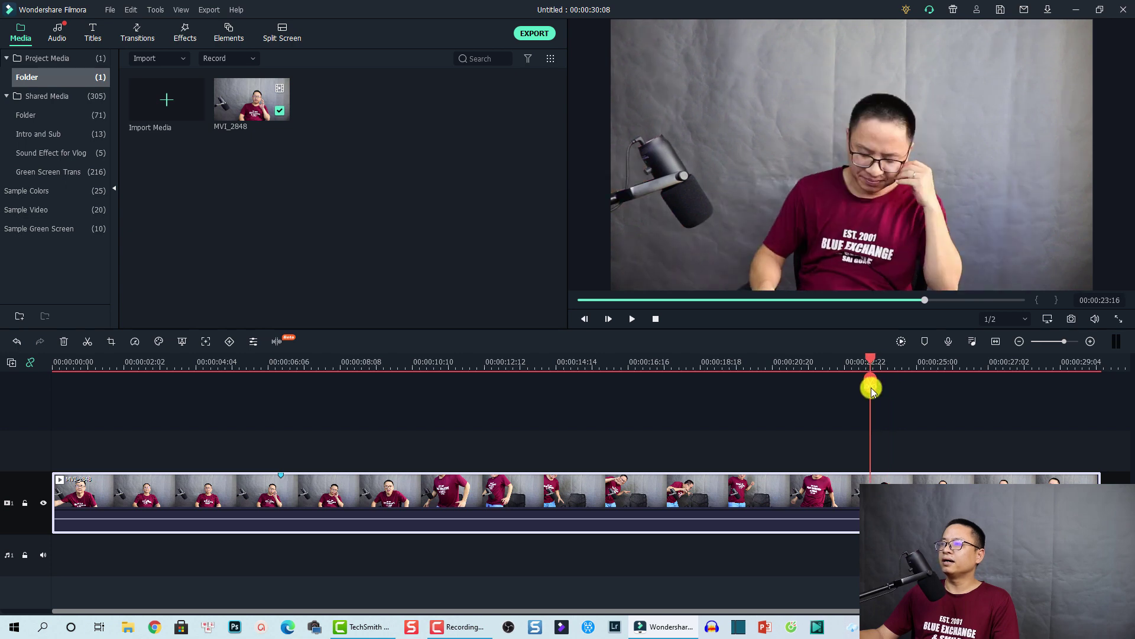
{"action": "left_click_drag", "start_coordinate": [871, 392], "coordinate": [873, 394]}
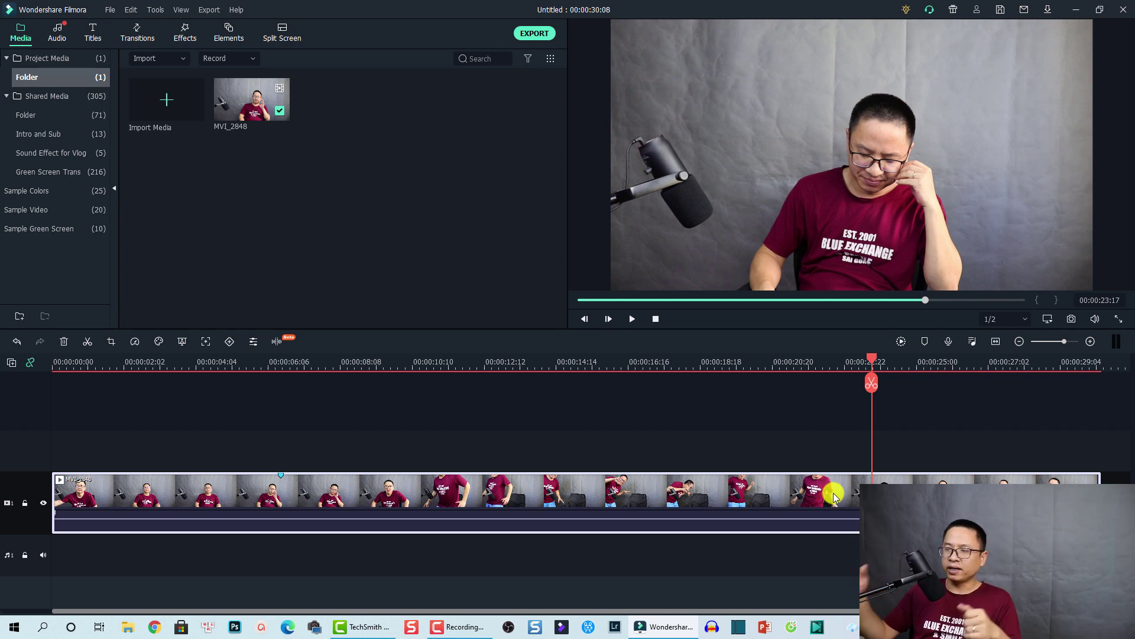
{"action": "key", "text": "m"}
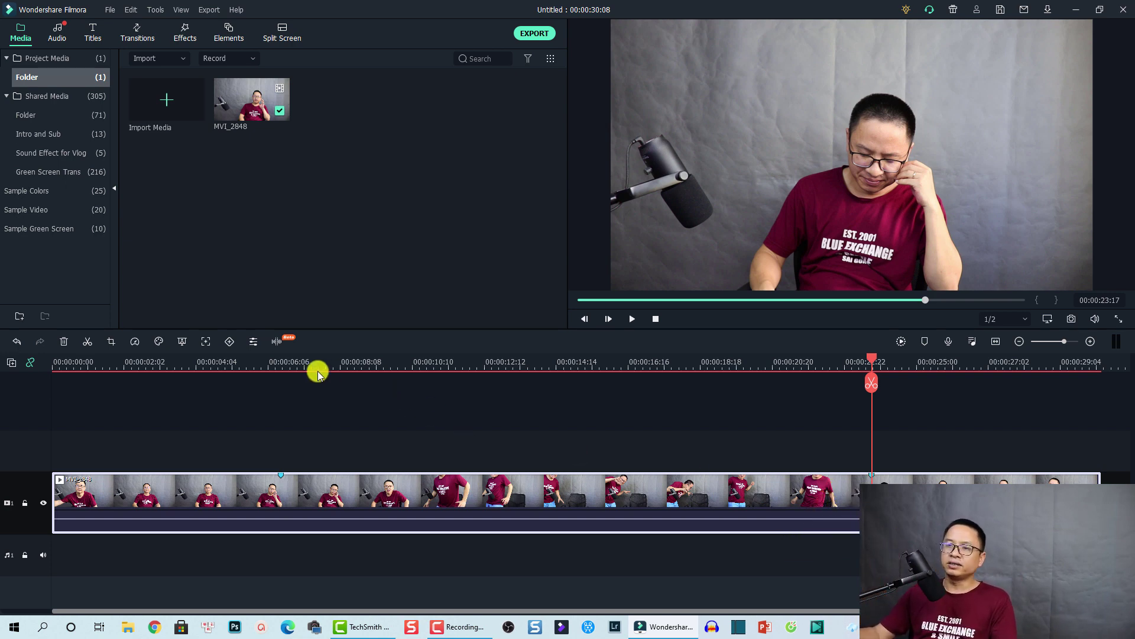
- Add a freeze frame to the clip at the first marker, around 00:00:06:14
{"action": "left_click", "coordinate": [270, 367]}
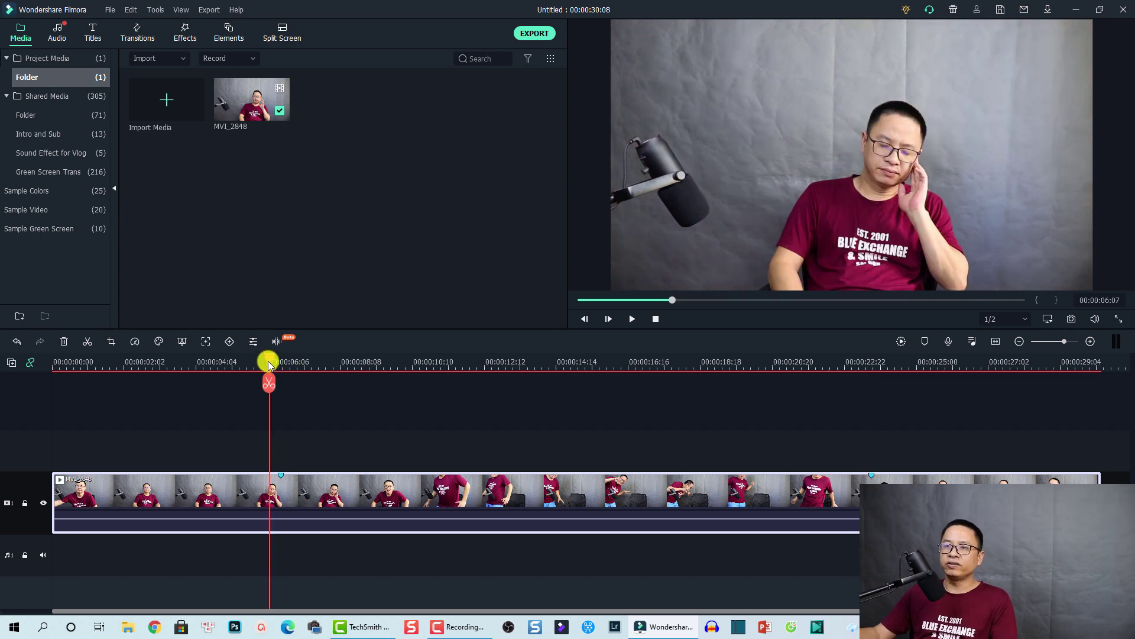
{"action": "left_click_drag", "start_coordinate": [269, 362], "coordinate": [282, 362]}
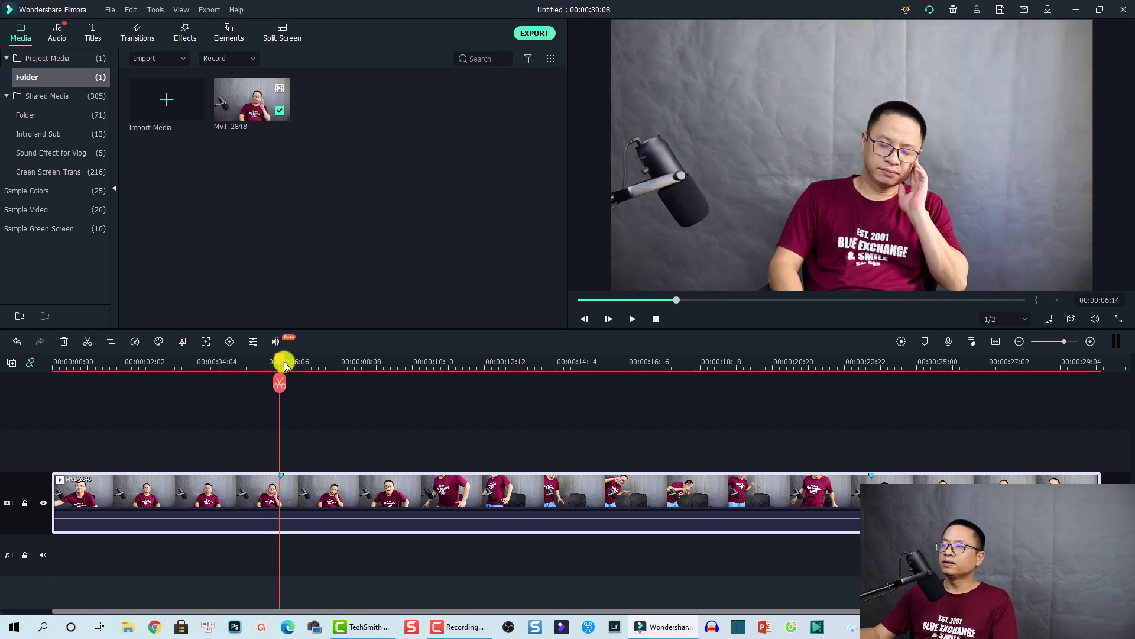
{"action": "right_click", "coordinate": [323, 501]}
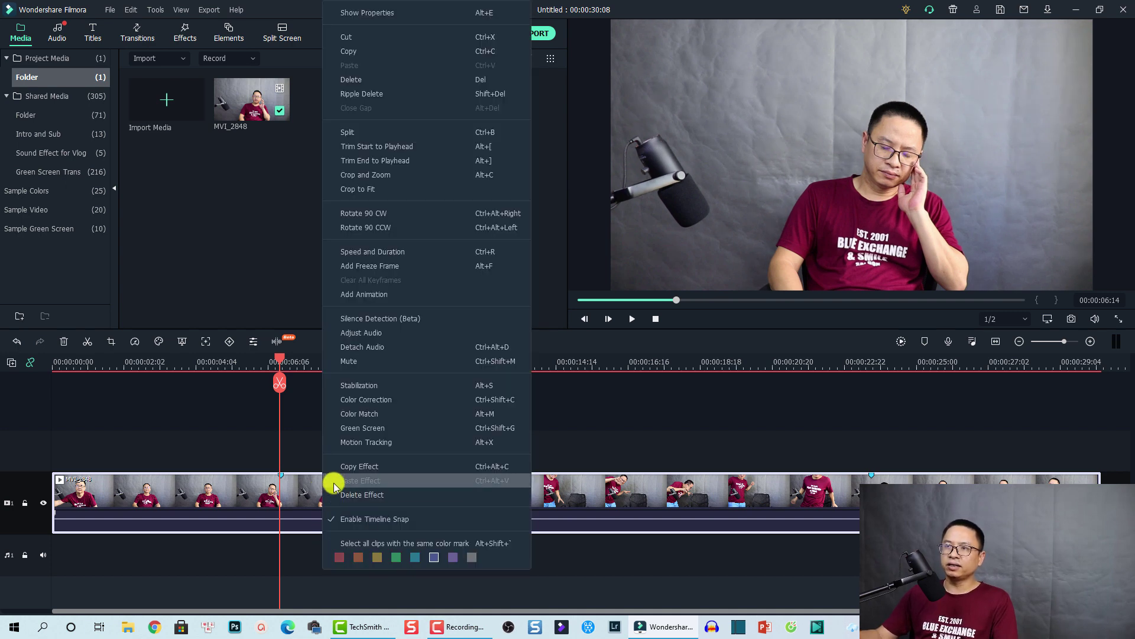
{"action": "left_click", "coordinate": [366, 267]}
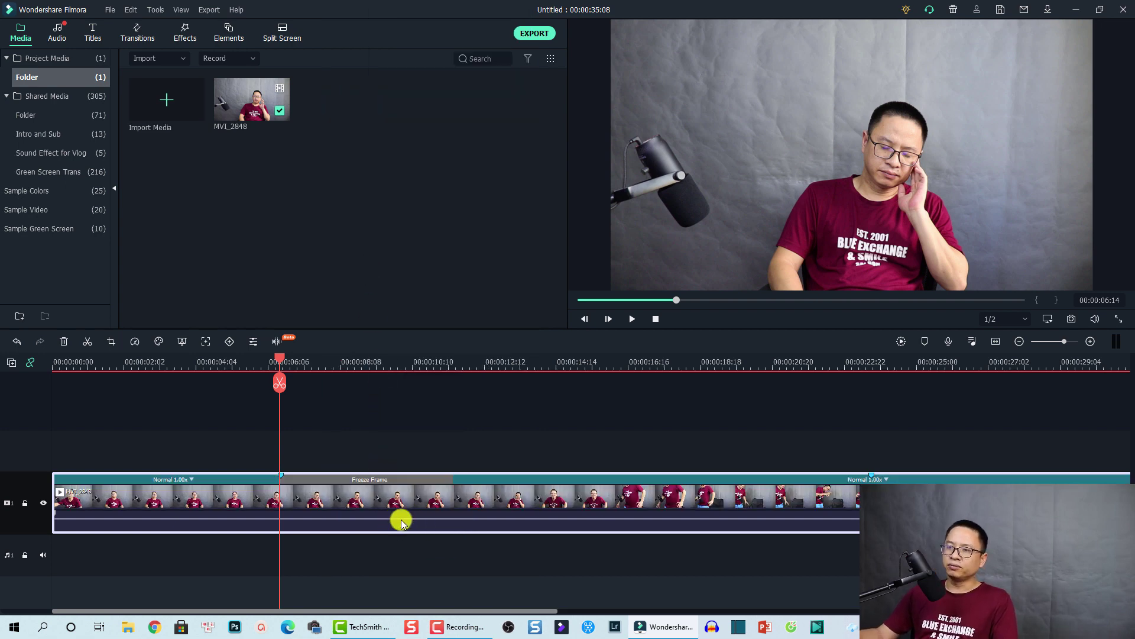
- Split the clip at the start of the freeze frame, at 00:00:06:15
{"action": "left_click", "coordinate": [451, 364]}
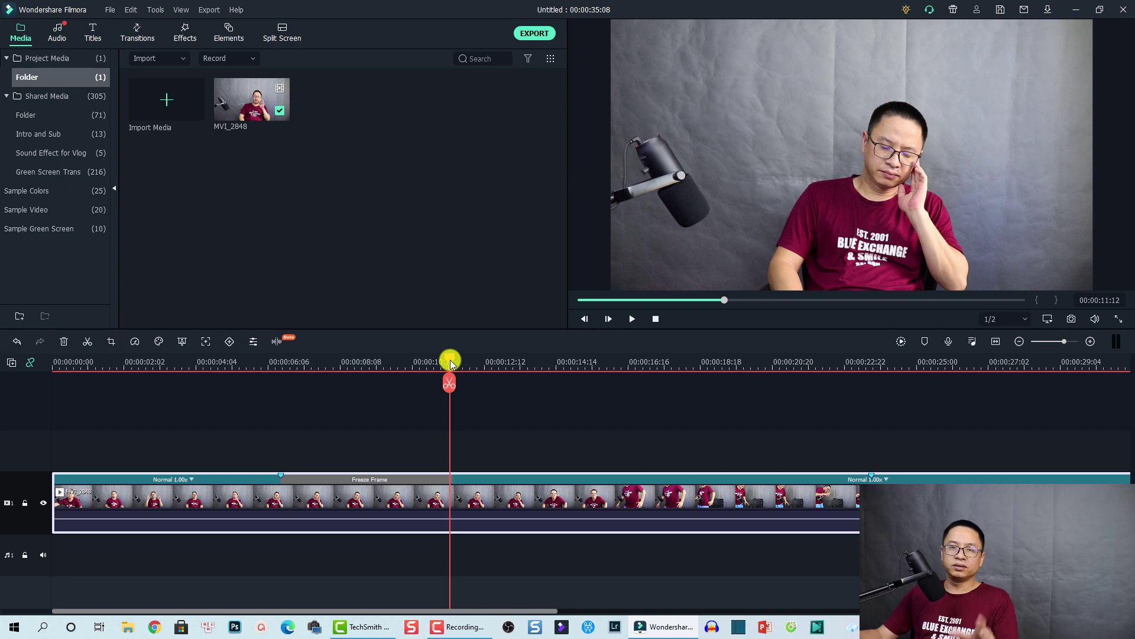
{"action": "left_click", "coordinate": [281, 364]}
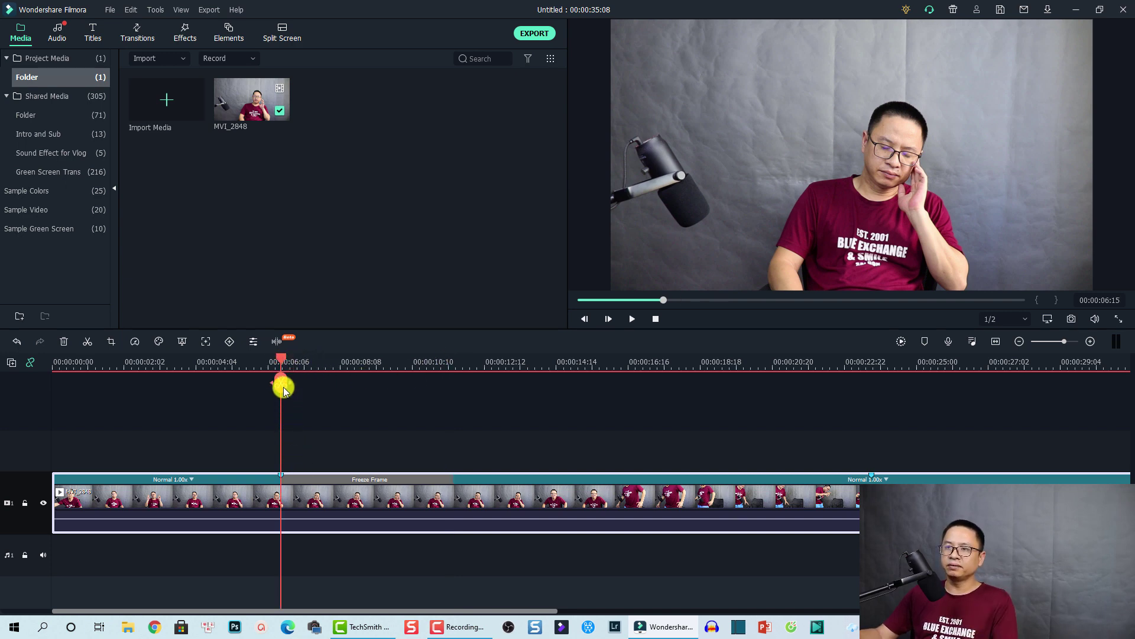
{"action": "left_click", "coordinate": [282, 386]}
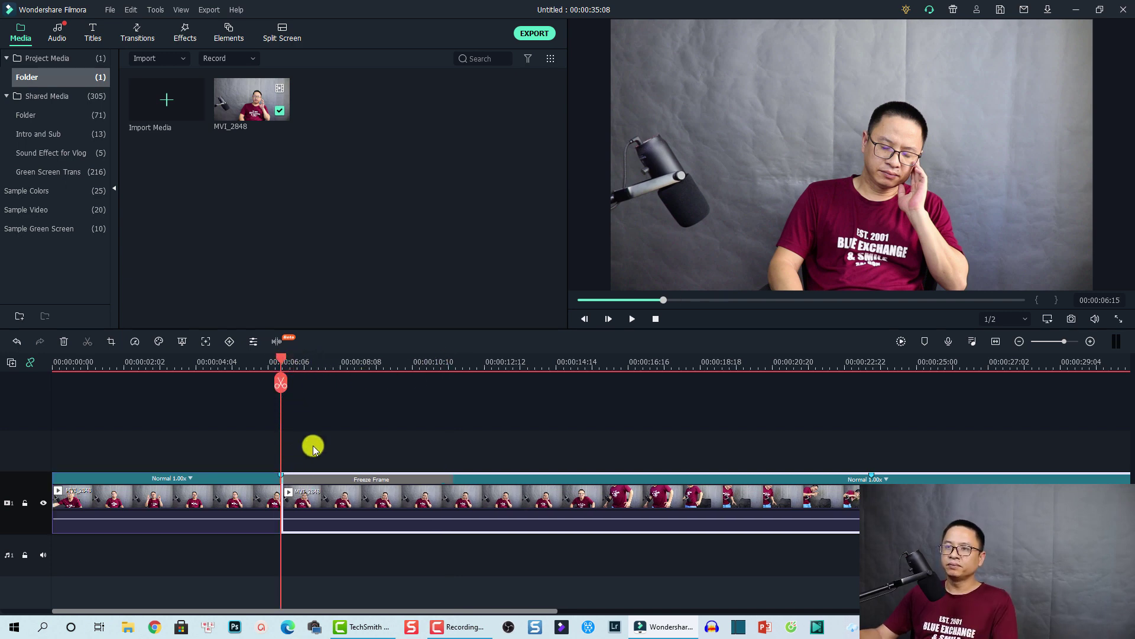
- Copy the clip after the split and paste it onto video track 2 with video track 1 locked
{"action": "right_click", "coordinate": [367, 505]}
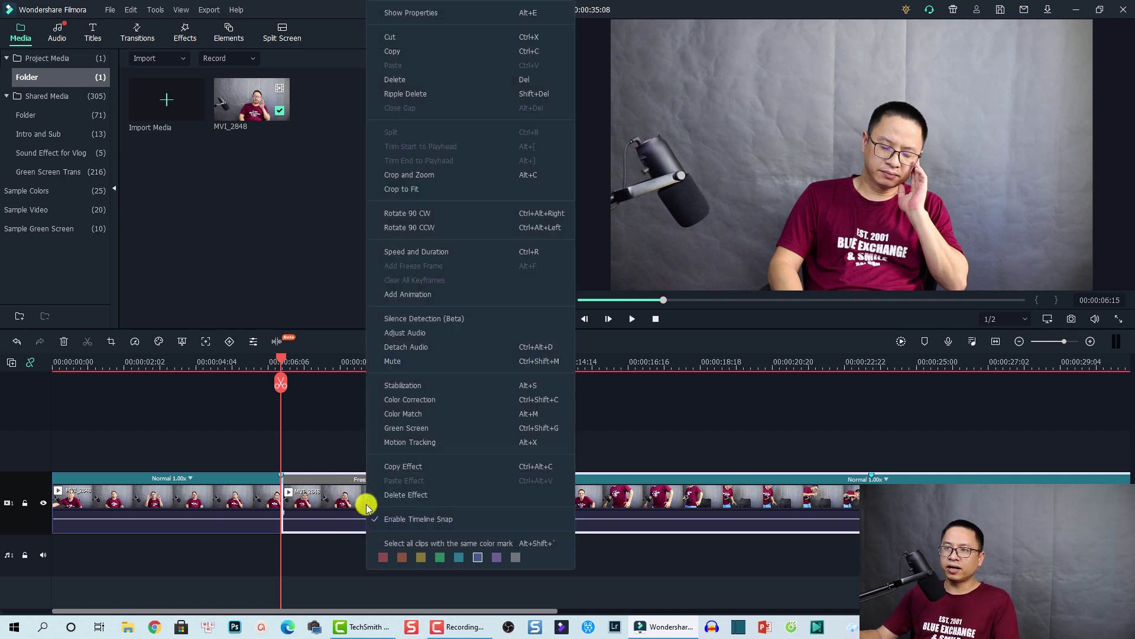
{"action": "left_click", "coordinate": [424, 51]}
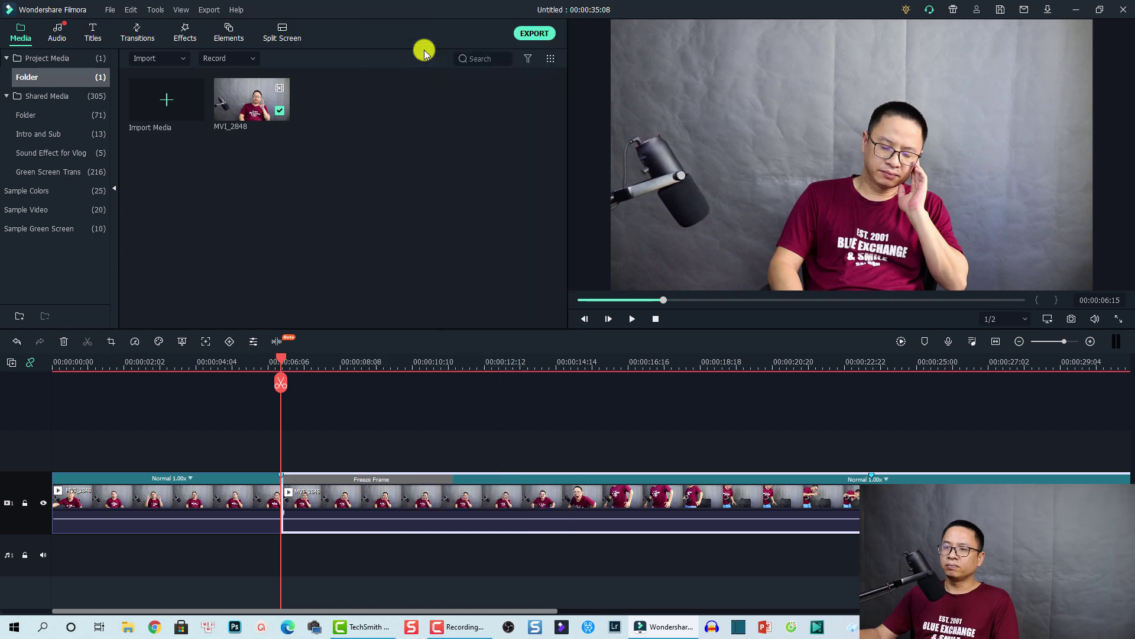
{"action": "left_click", "coordinate": [24, 503]}
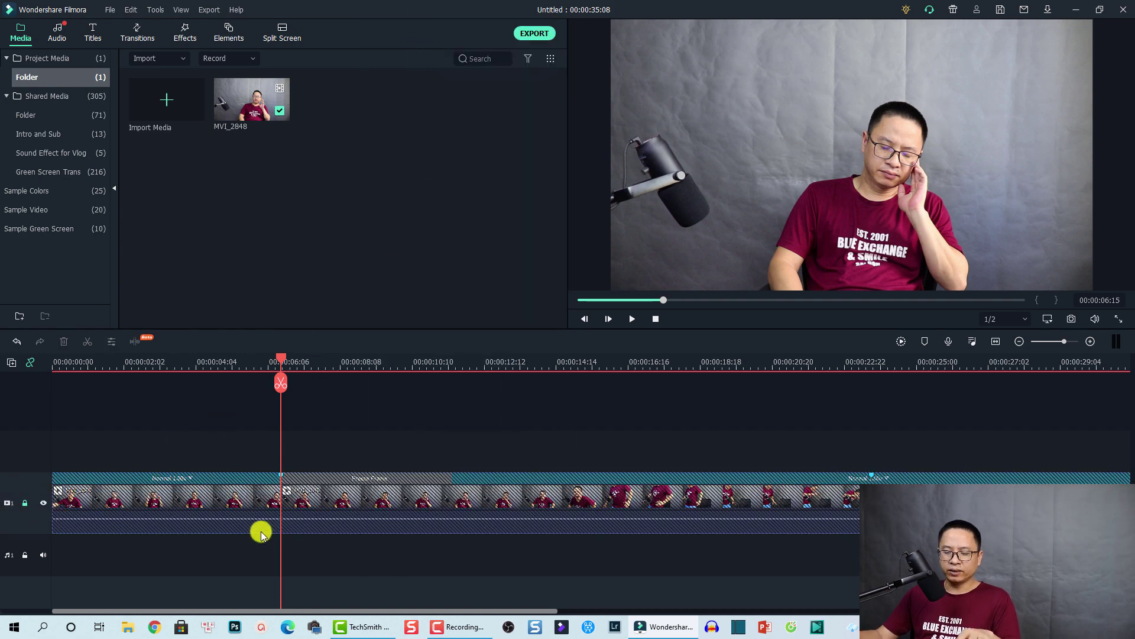
{"action": "key", "text": "ctrl+v"}
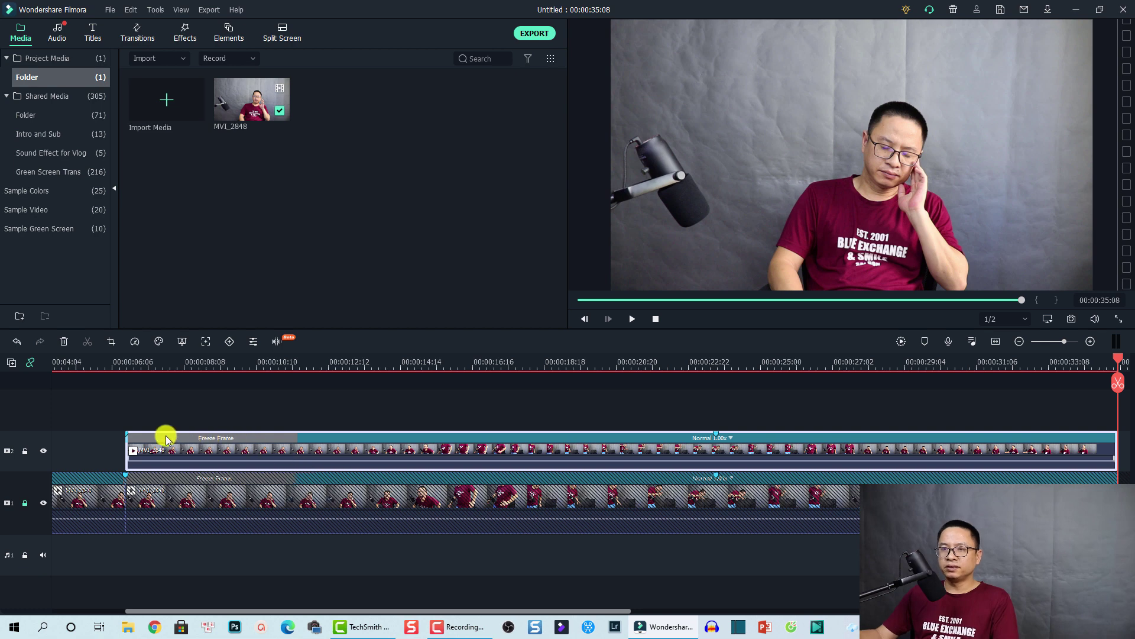
- Cut away the copy's freeze-frame part on video track 2 at 00:00:11:13 and move the remainder to the start of the freeze frame below
{"action": "left_click", "coordinate": [130, 361]}
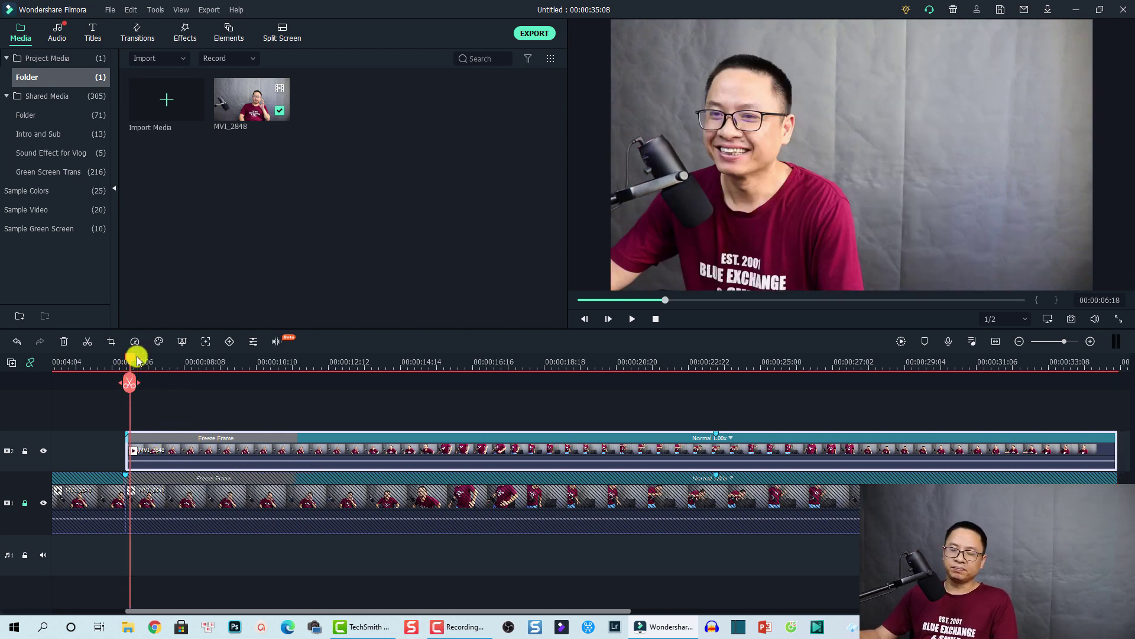
{"action": "left_click_drag", "start_coordinate": [131, 362], "coordinate": [297, 372]}
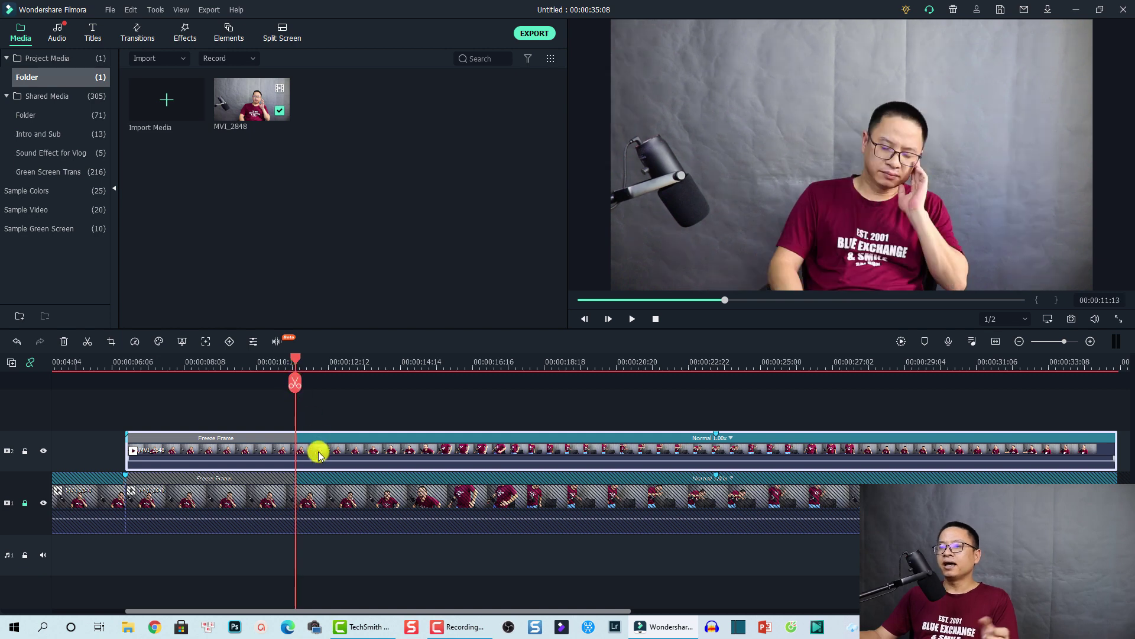
{"action": "left_click", "coordinate": [295, 383]}
{"action": "left_click", "coordinate": [238, 453]}
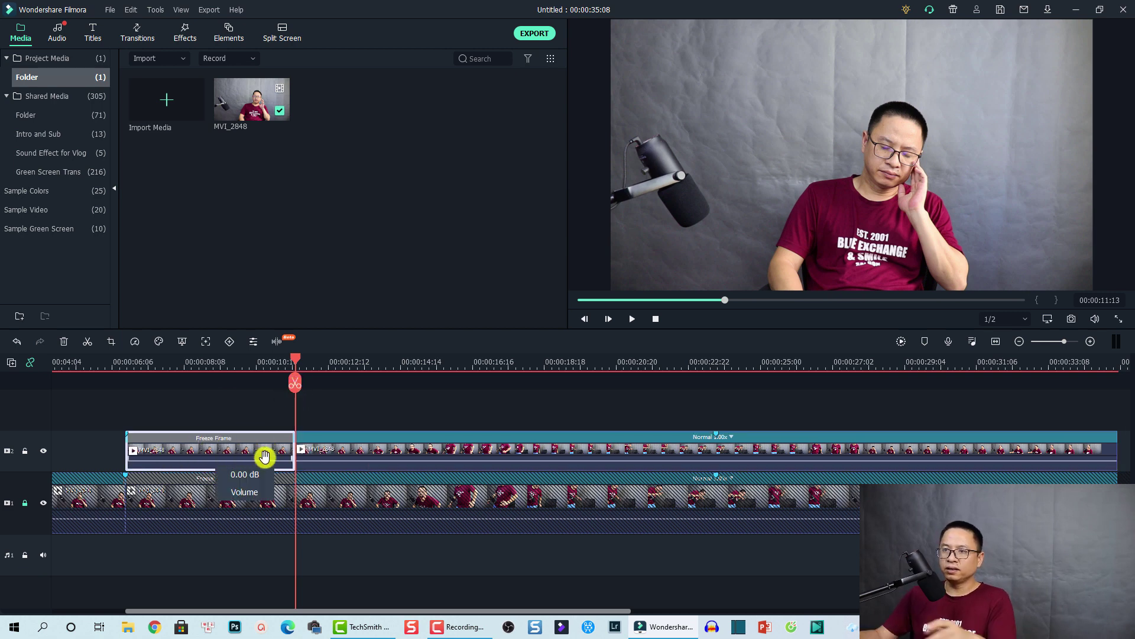
{"action": "key", "text": "Delete"}
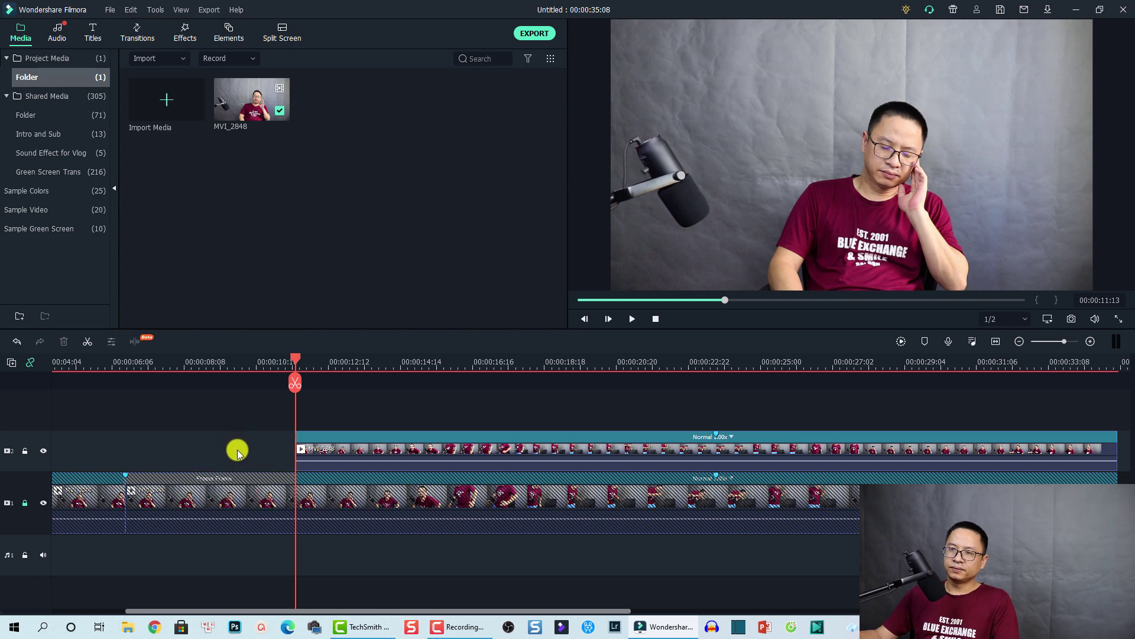
{"action": "left_click", "coordinate": [326, 450]}
{"action": "left_click_drag", "start_coordinate": [184, 452], "coordinate": [165, 453]}
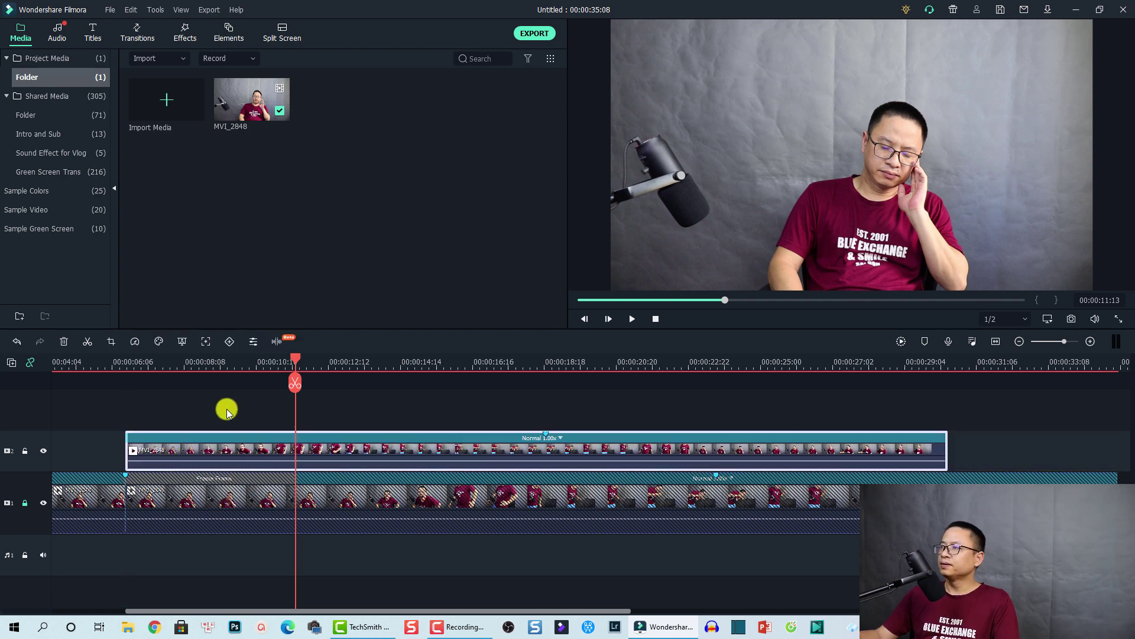
- Set the opacity of the copied clip on video track 2 to 15% in its compositing settings
{"action": "left_click", "coordinate": [168, 384]}
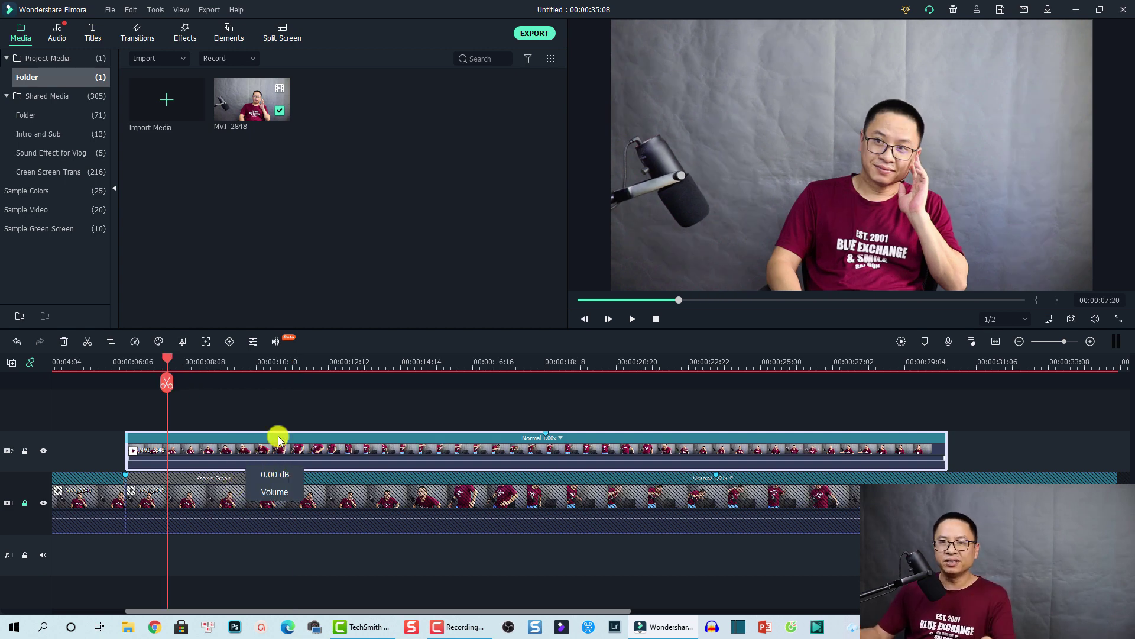
{"action": "left_click", "coordinate": [155, 401]}
{"action": "left_click", "coordinate": [132, 443]}
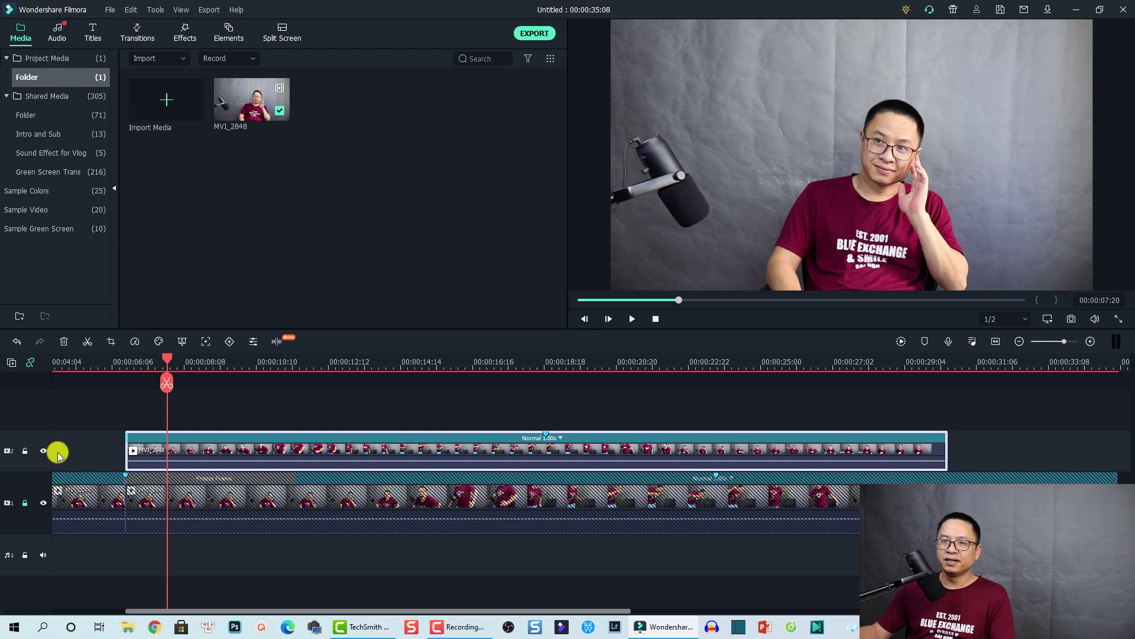
{"action": "double_click", "coordinate": [168, 453]}
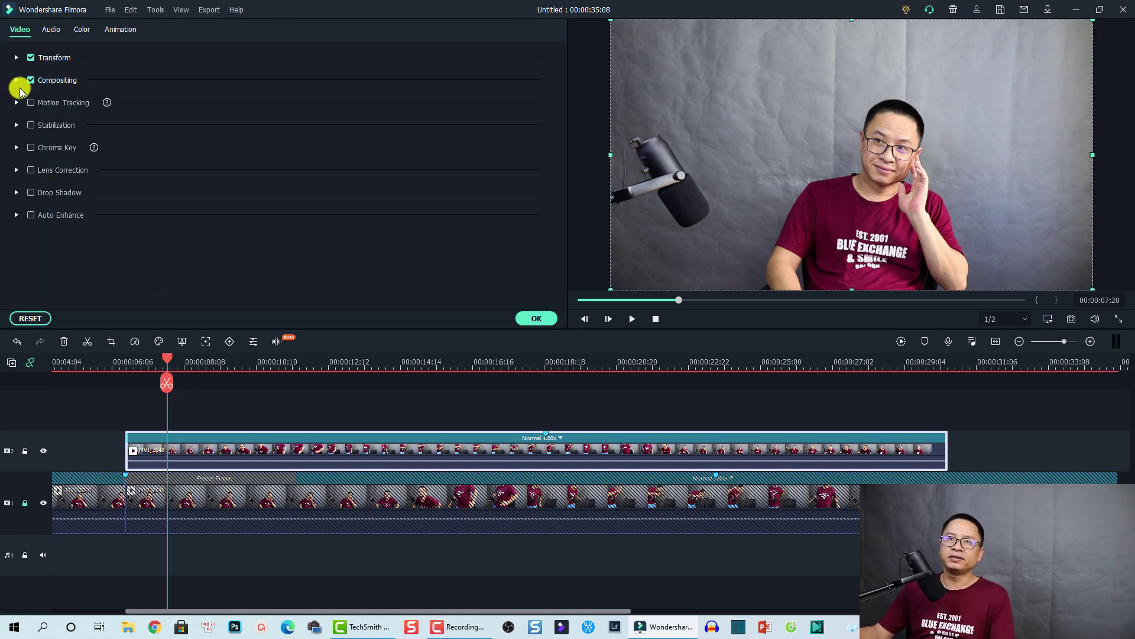
{"action": "left_click", "coordinate": [16, 80]}
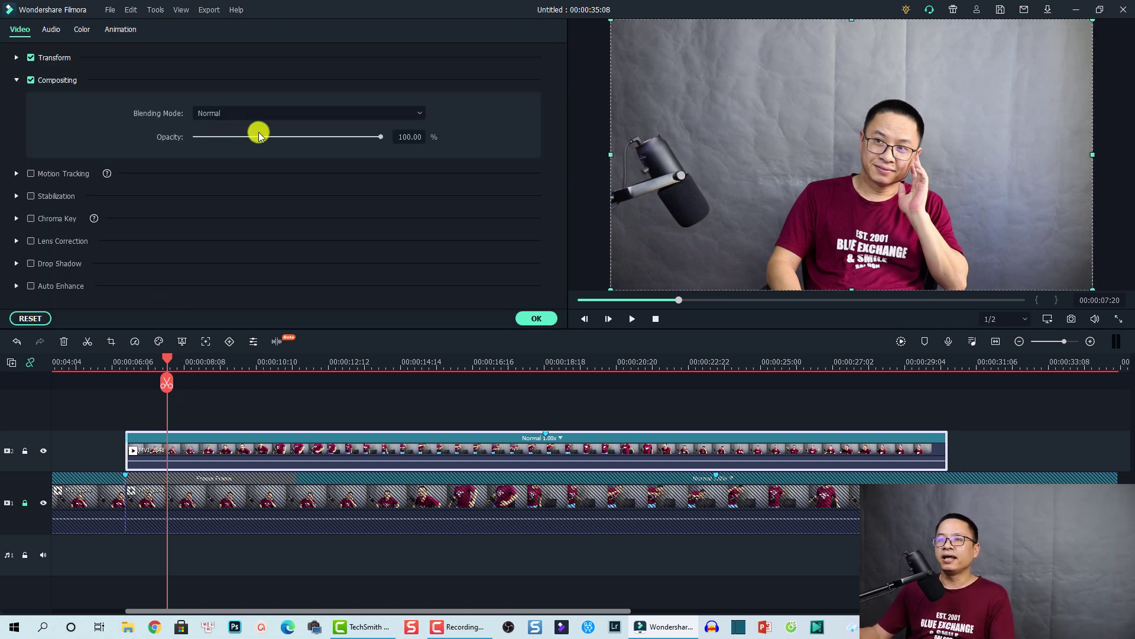
{"action": "left_click", "coordinate": [409, 136]}
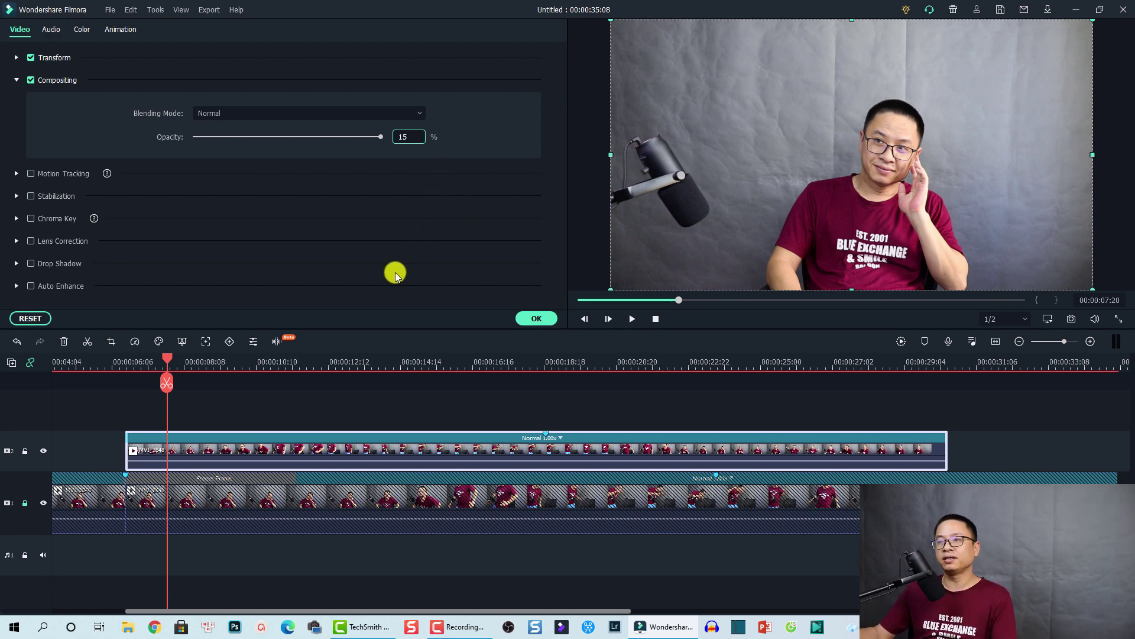
{"action": "key", "text": "Return"}
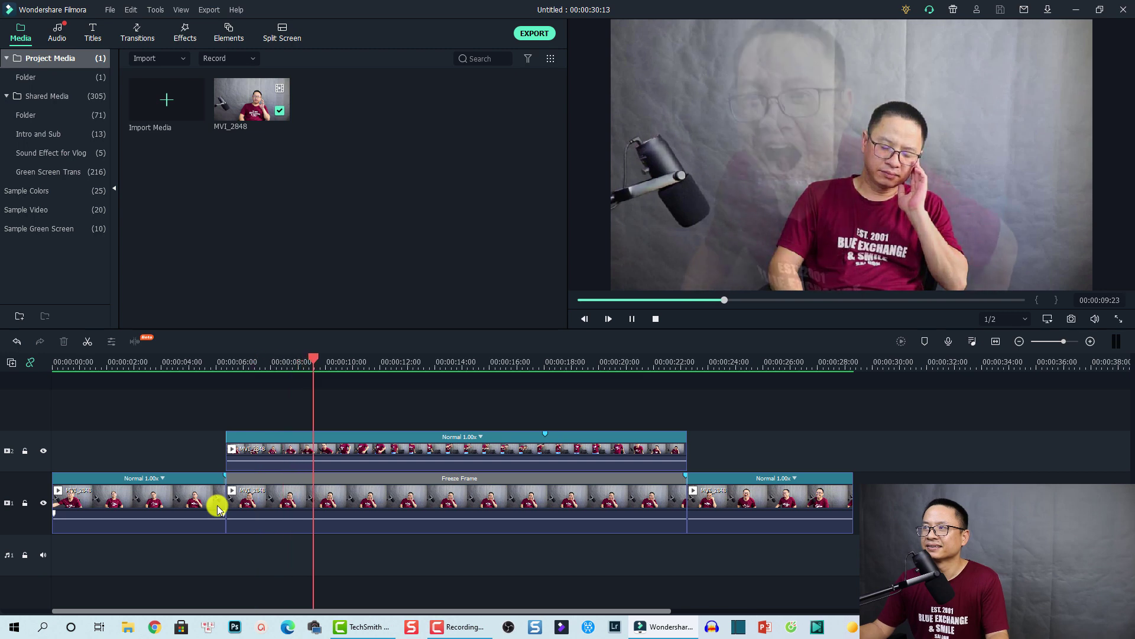
- Play back the ghost section and review the cut from the freeze frame to the final clip, starting at 00:00:22:12
{"action": "key", "text": "space"}
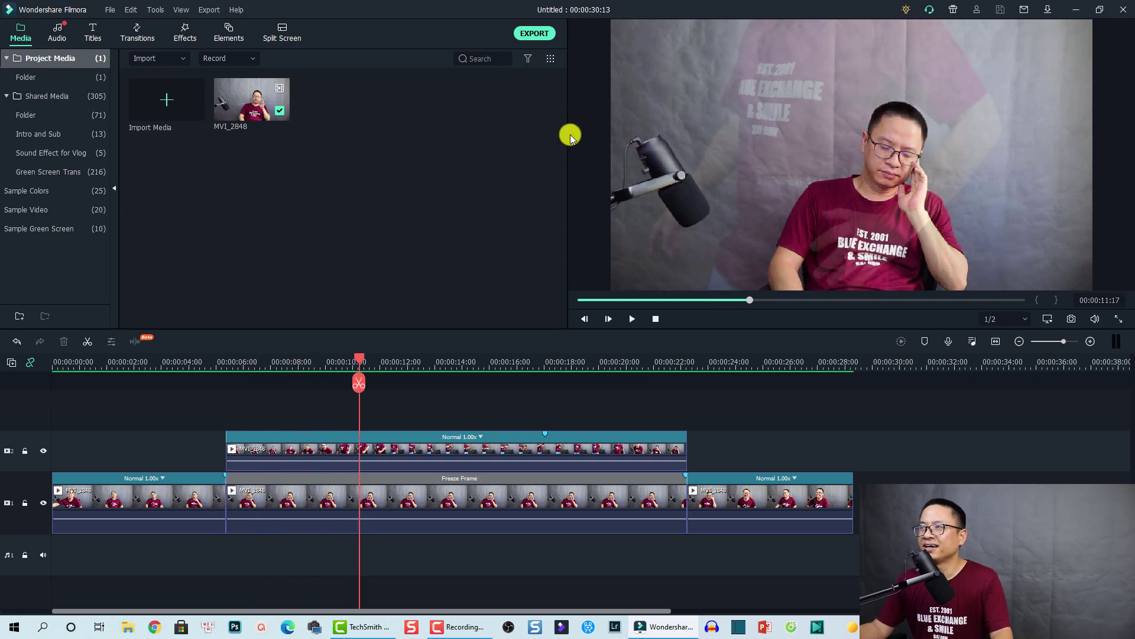
{"action": "left_click", "coordinate": [643, 362]}
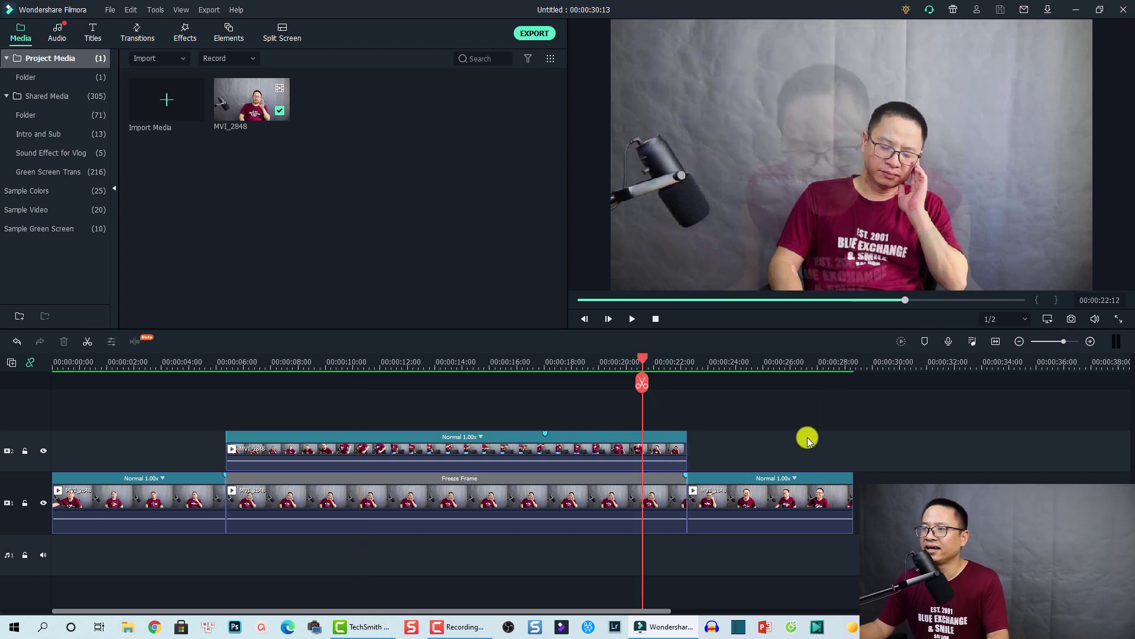
{"action": "key", "text": "space"}
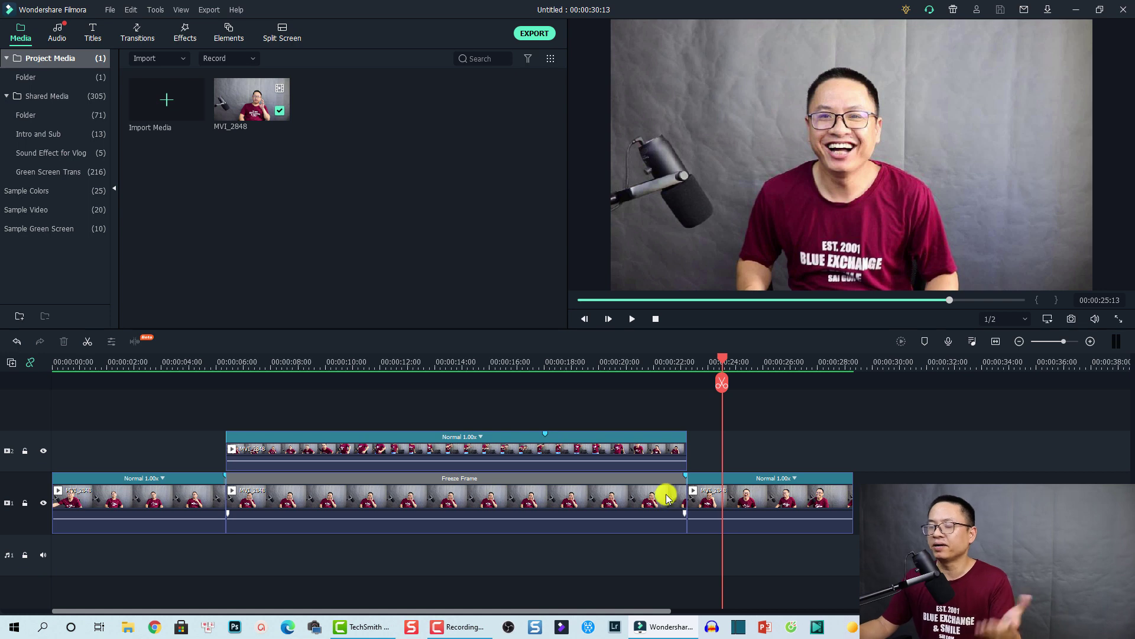
{"action": "left_click", "coordinate": [664, 366]}
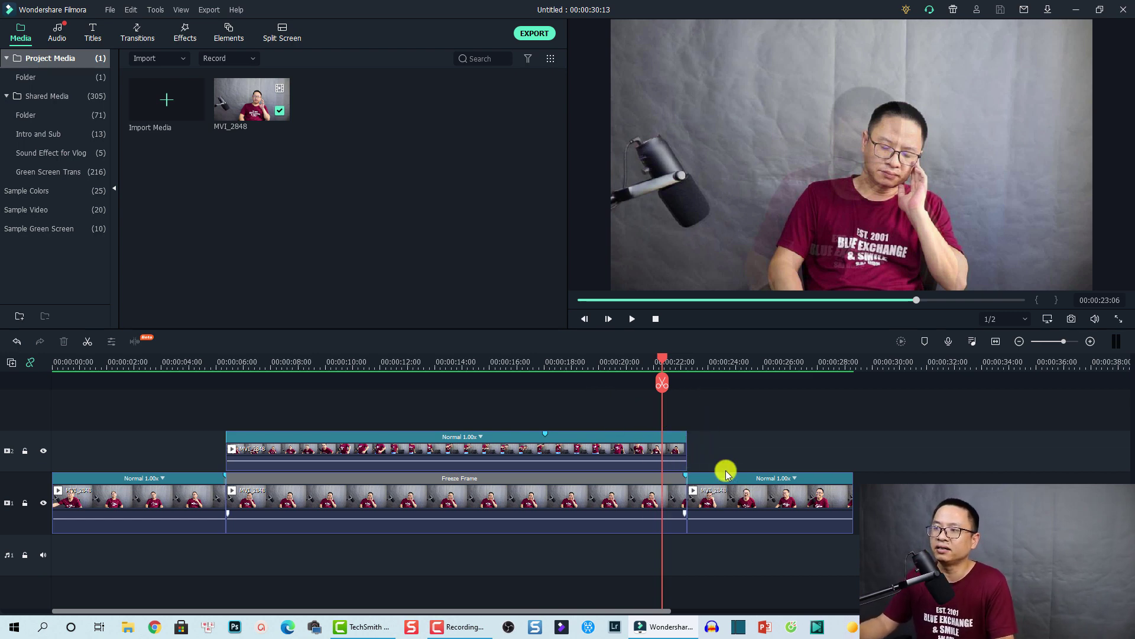
- Add the basic Dissolve transition between the freeze frame and the final clip on video track 1
{"action": "left_click", "coordinate": [698, 503]}
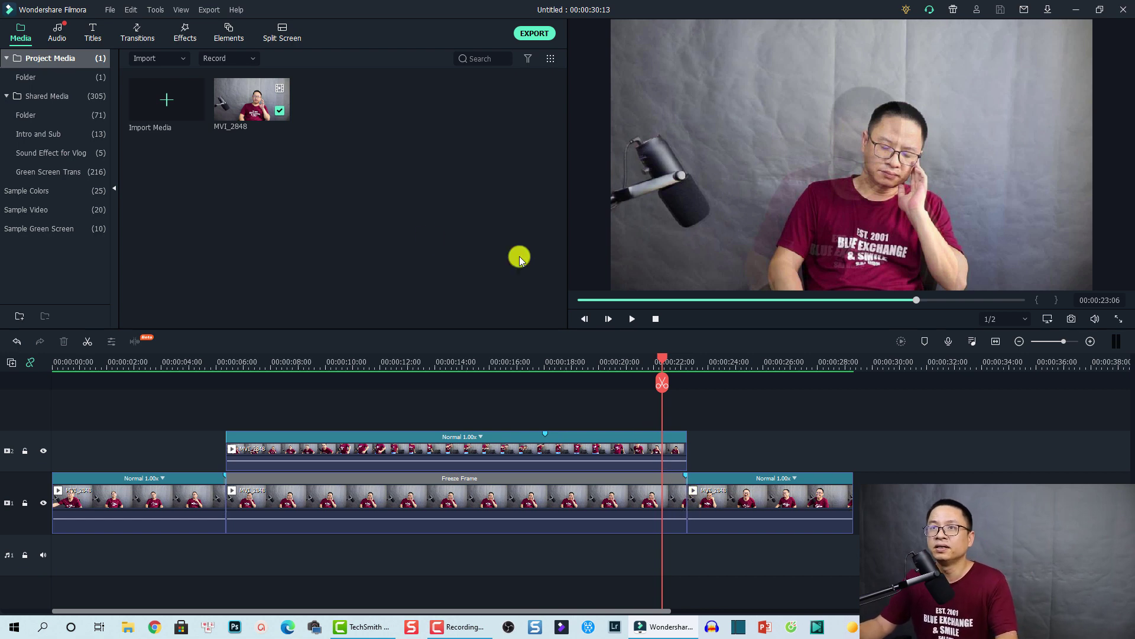
{"action": "left_click", "coordinate": [135, 36]}
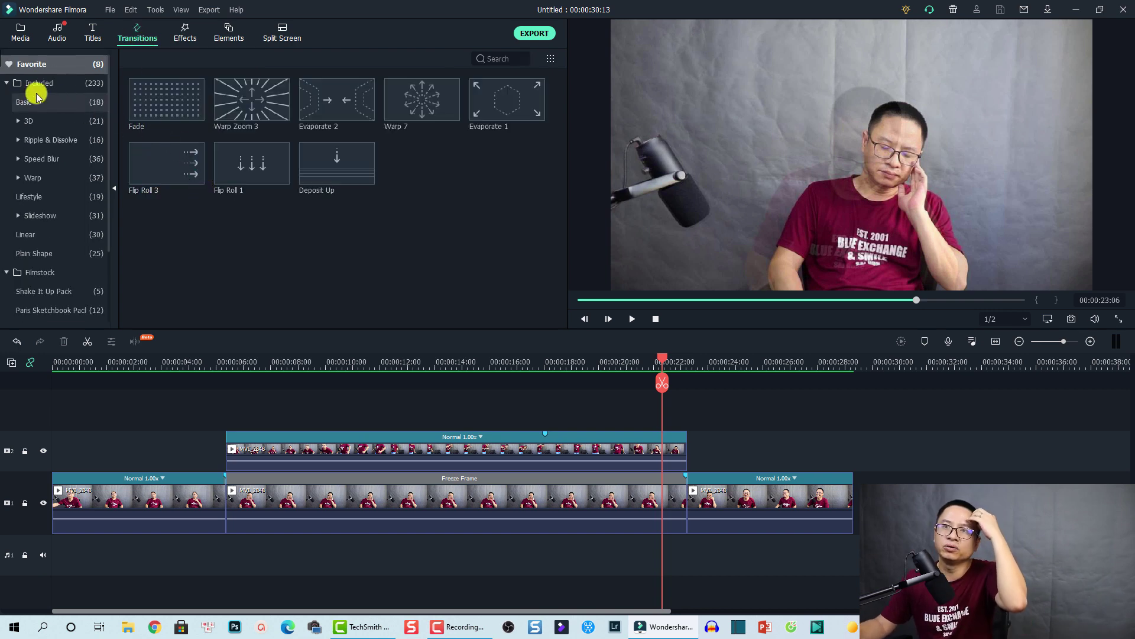
{"action": "left_click", "coordinate": [32, 101]}
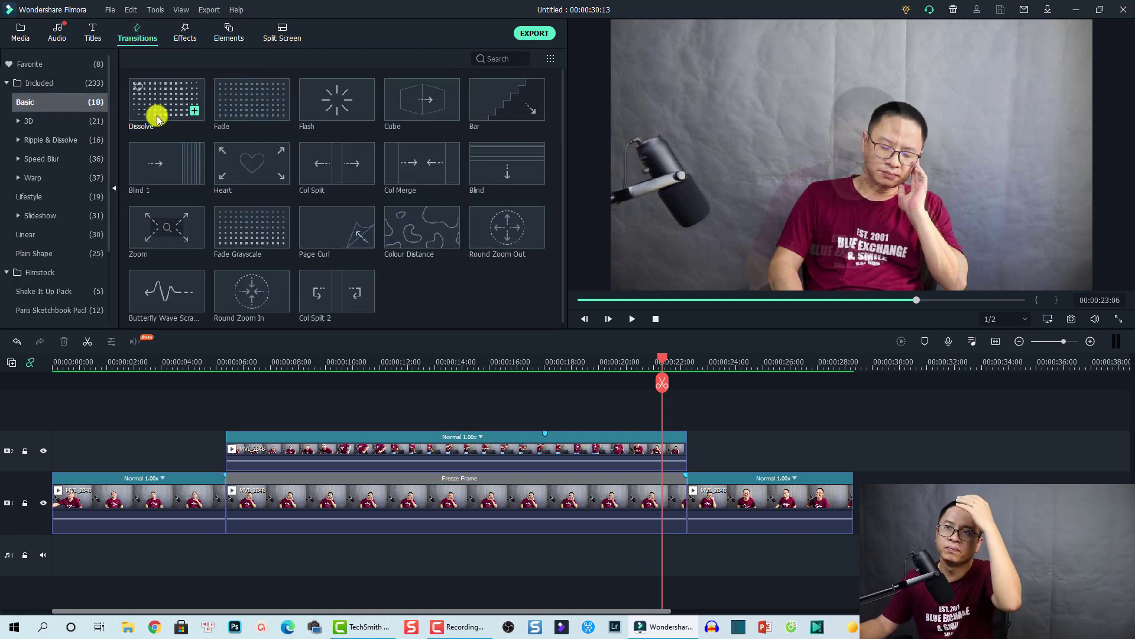
{"action": "left_click_drag", "start_coordinate": [157, 118], "coordinate": [687, 502]}
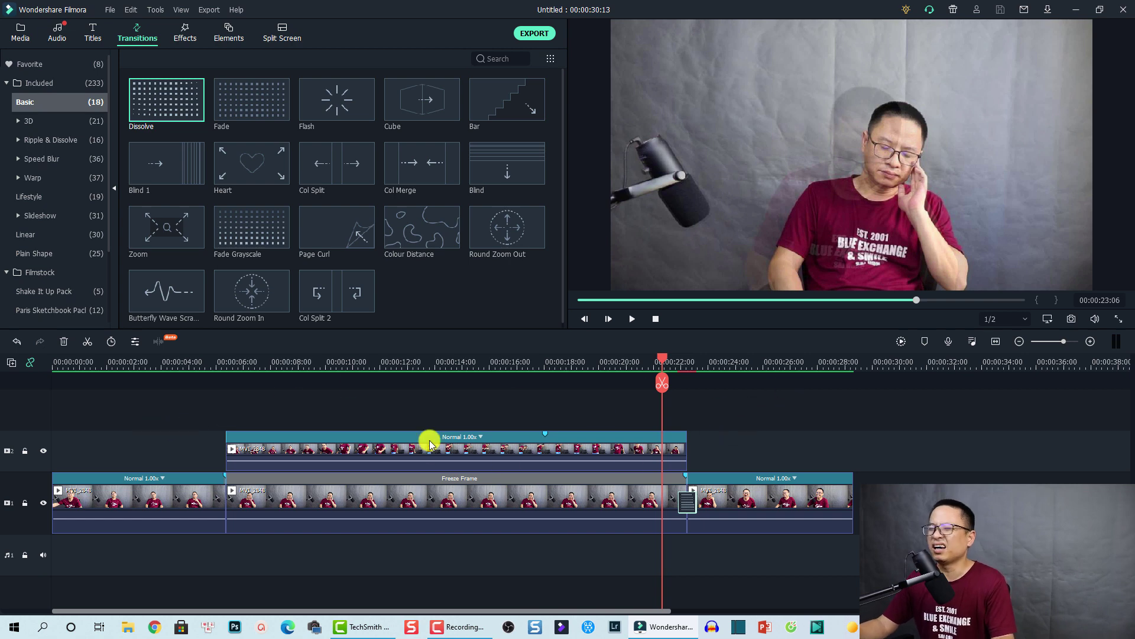
- Preview the Cold & Harsh LUT and place it on a new video track 3 at the start of the timeline
{"action": "left_click", "coordinate": [184, 31]}
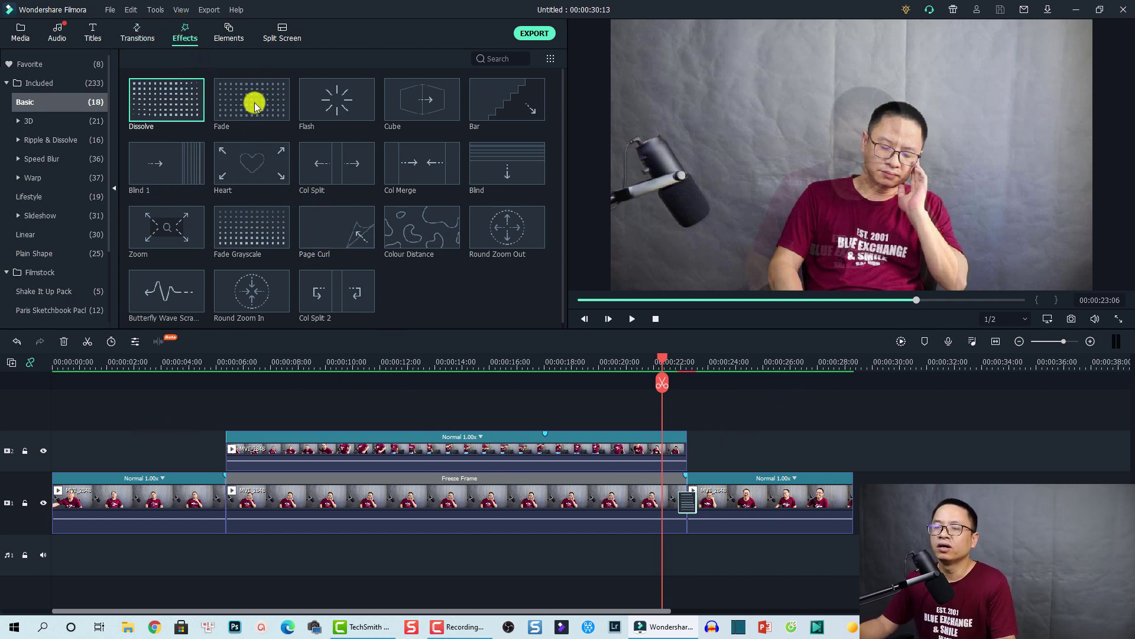
{"action": "left_click", "coordinate": [35, 158]}
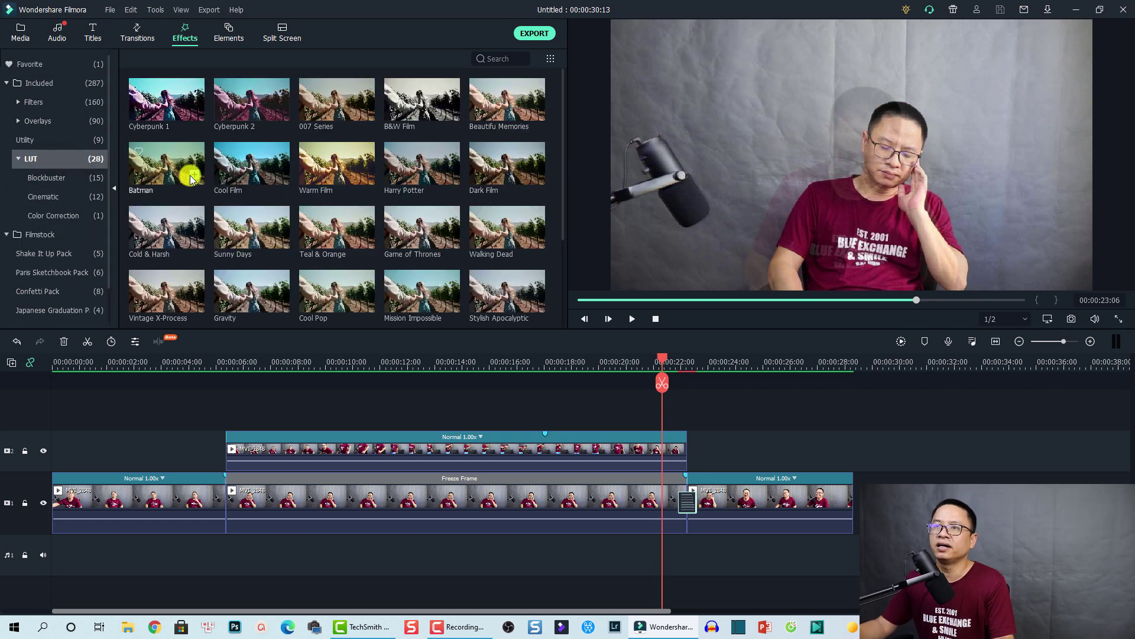
{"action": "scroll", "coordinate": [314, 228], "scroll_direction": "down", "scroll_amount": 2}
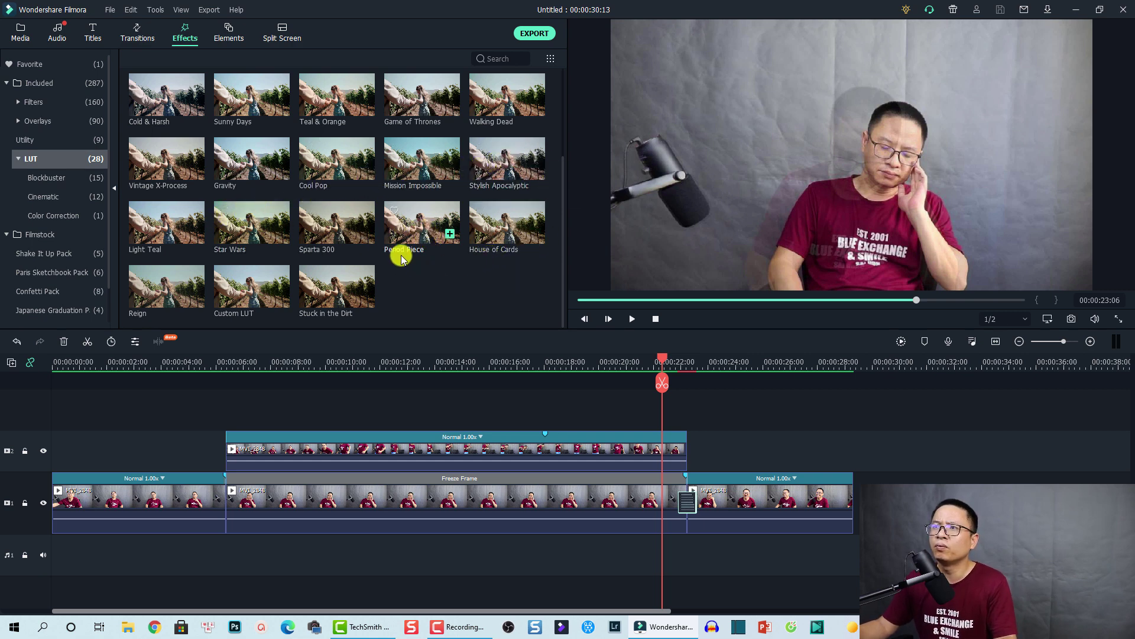
{"action": "scroll", "coordinate": [400, 251], "scroll_direction": "up", "scroll_amount": 2}
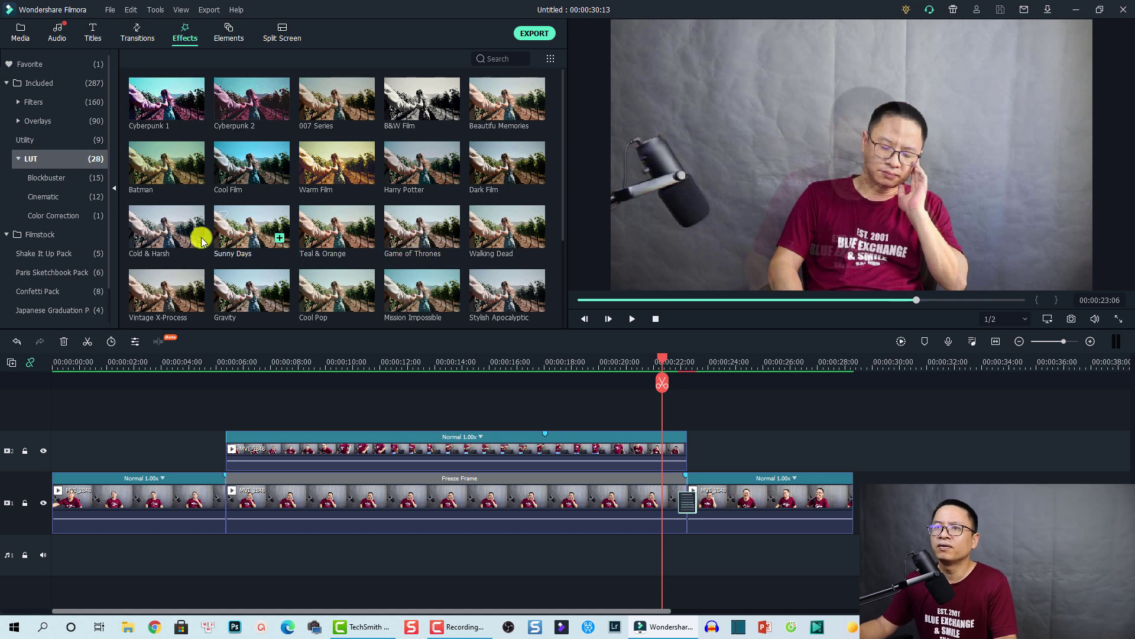
{"action": "left_click", "coordinate": [155, 245]}
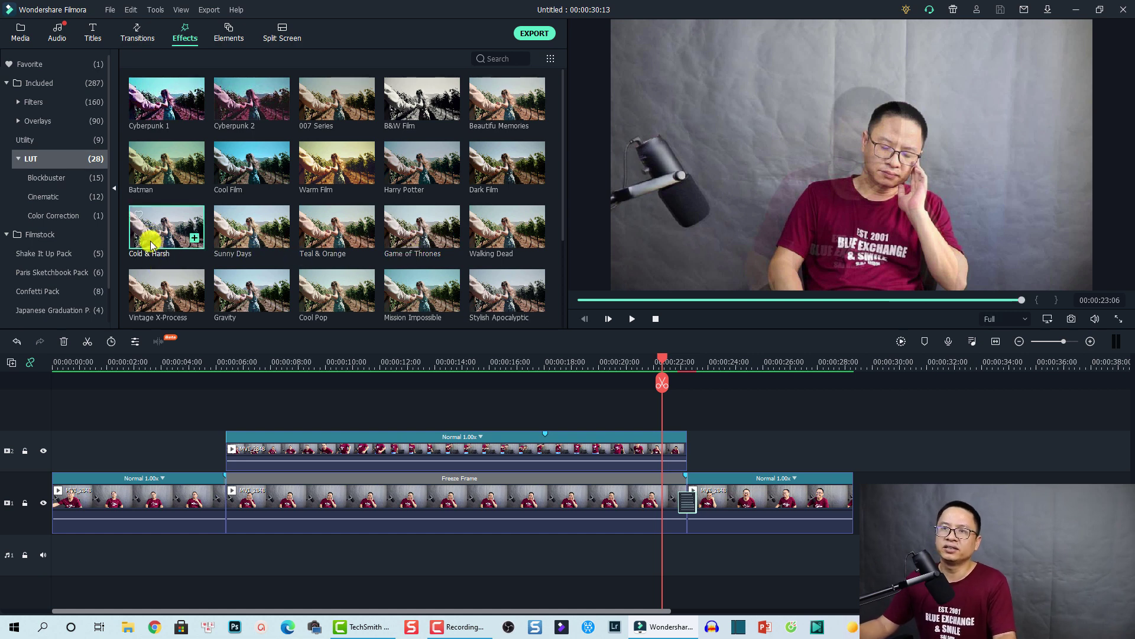
{"action": "left_click", "coordinate": [154, 242]}
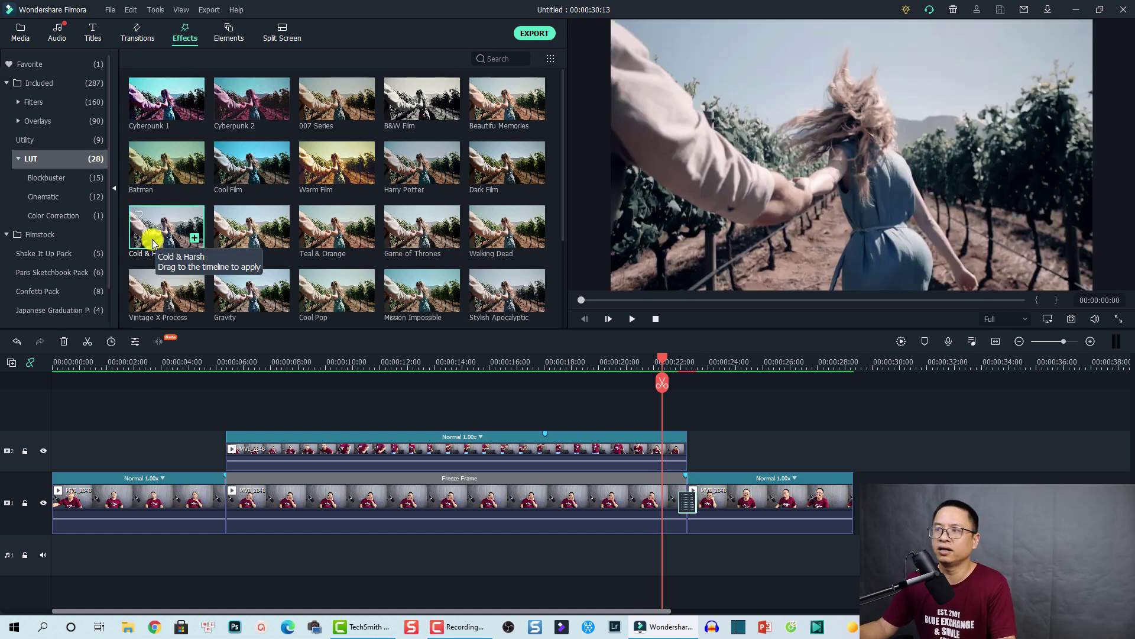
{"action": "left_click_drag", "start_coordinate": [152, 242], "coordinate": [146, 375]}
- Extend the Cold & Harsh effect to the end of the final clip on video track 1
{"action": "left_click", "coordinate": [140, 365]}
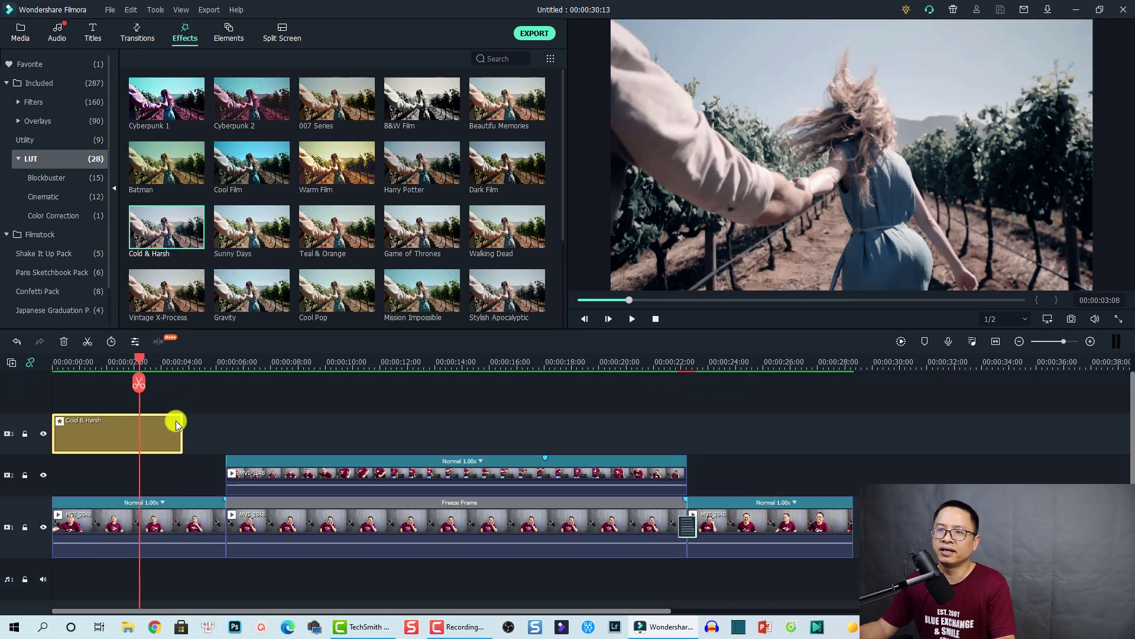
{"action": "left_click_drag", "start_coordinate": [182, 421], "coordinate": [852, 434]}
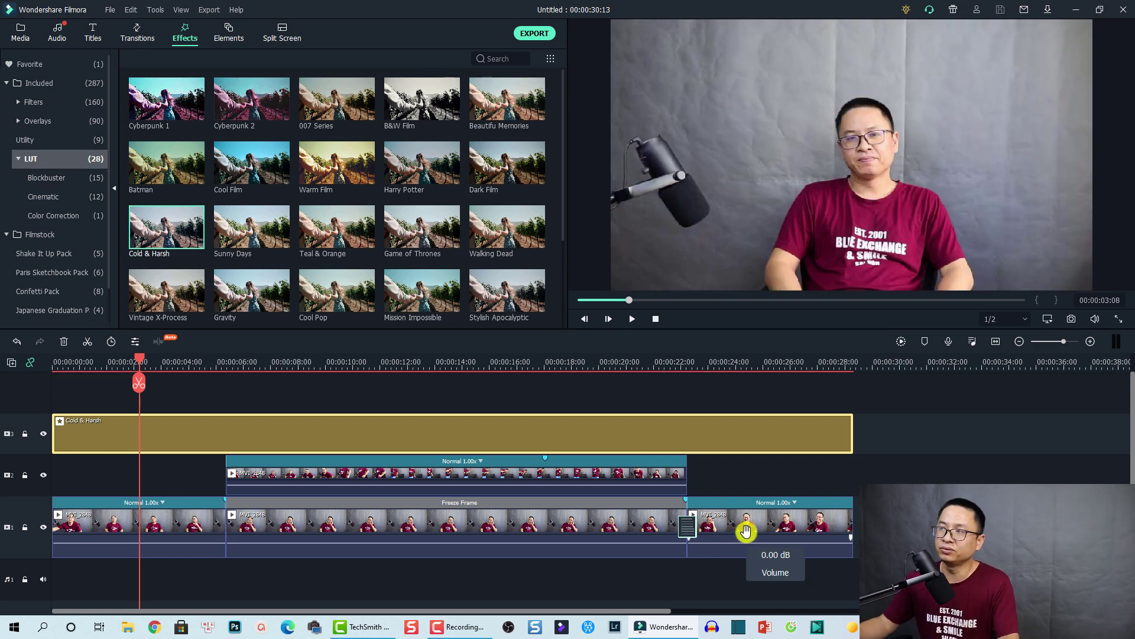
{"action": "scroll", "coordinate": [500, 475], "scroll_direction": "down", "scroll_amount": 2}
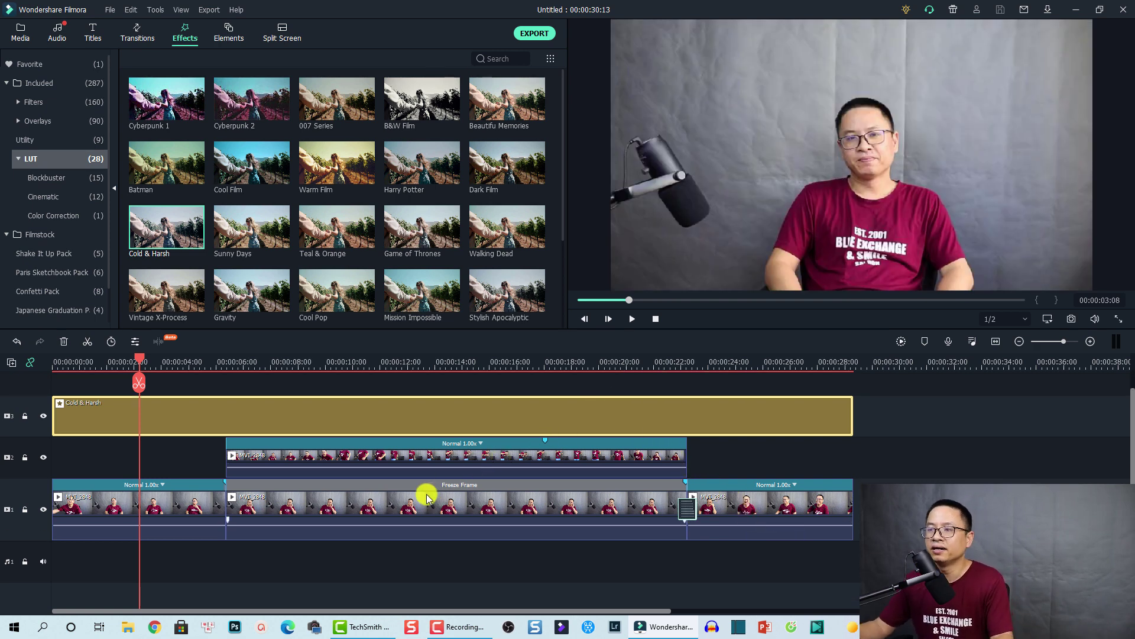